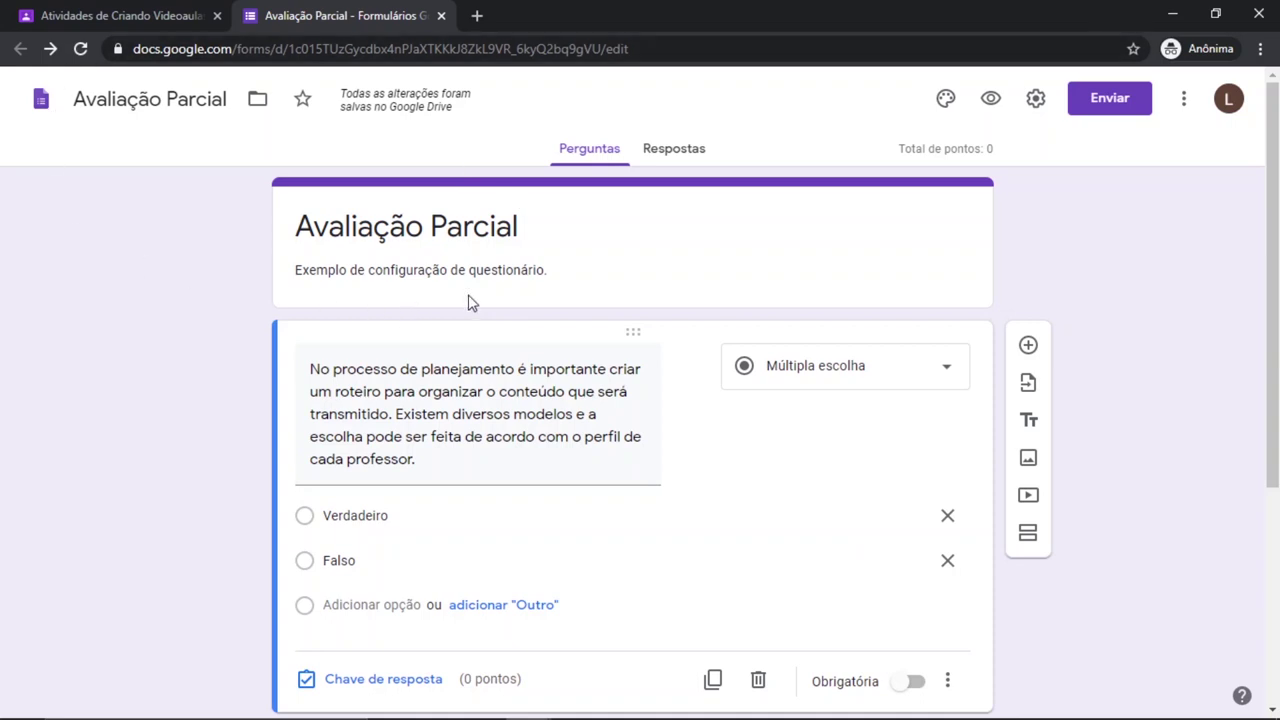
Switch to the Classroom activity and turn Importação de notas off and back on.
scroll(455, 318, "down", 2)
scroll(452, 322, "down", 1)
scroll(451, 320, "up", 3)
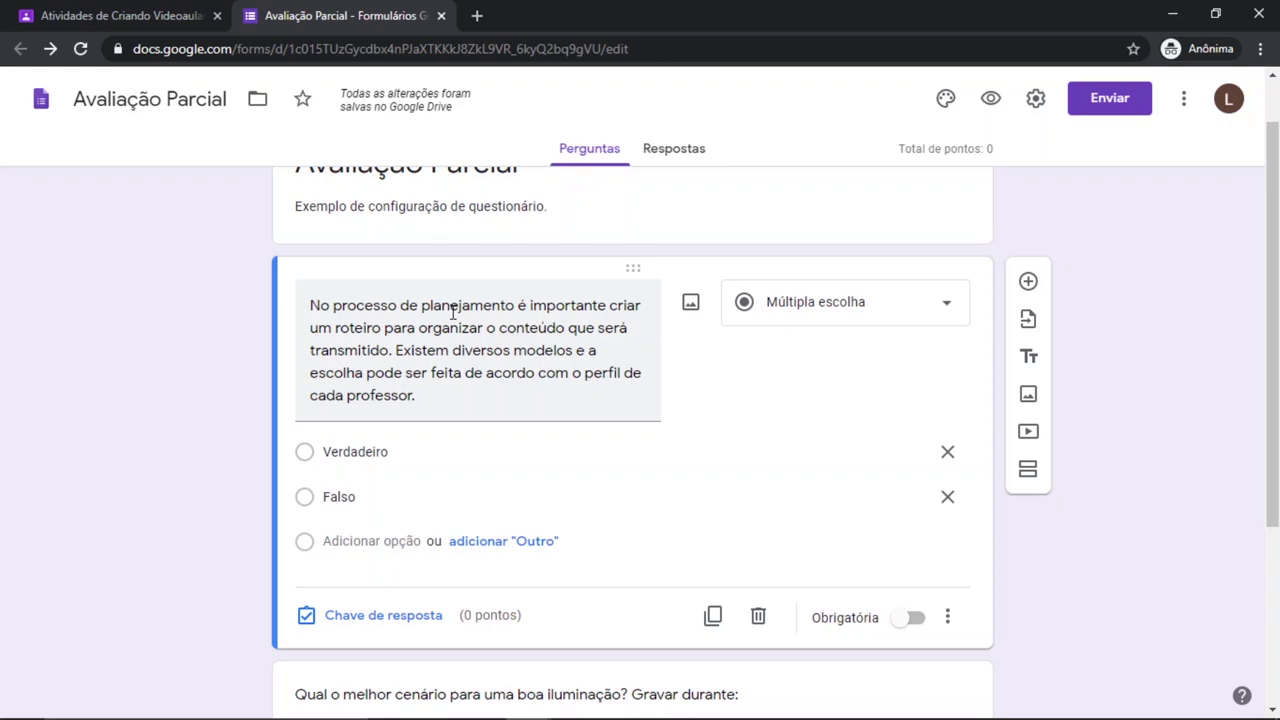
left_click(166, 12)
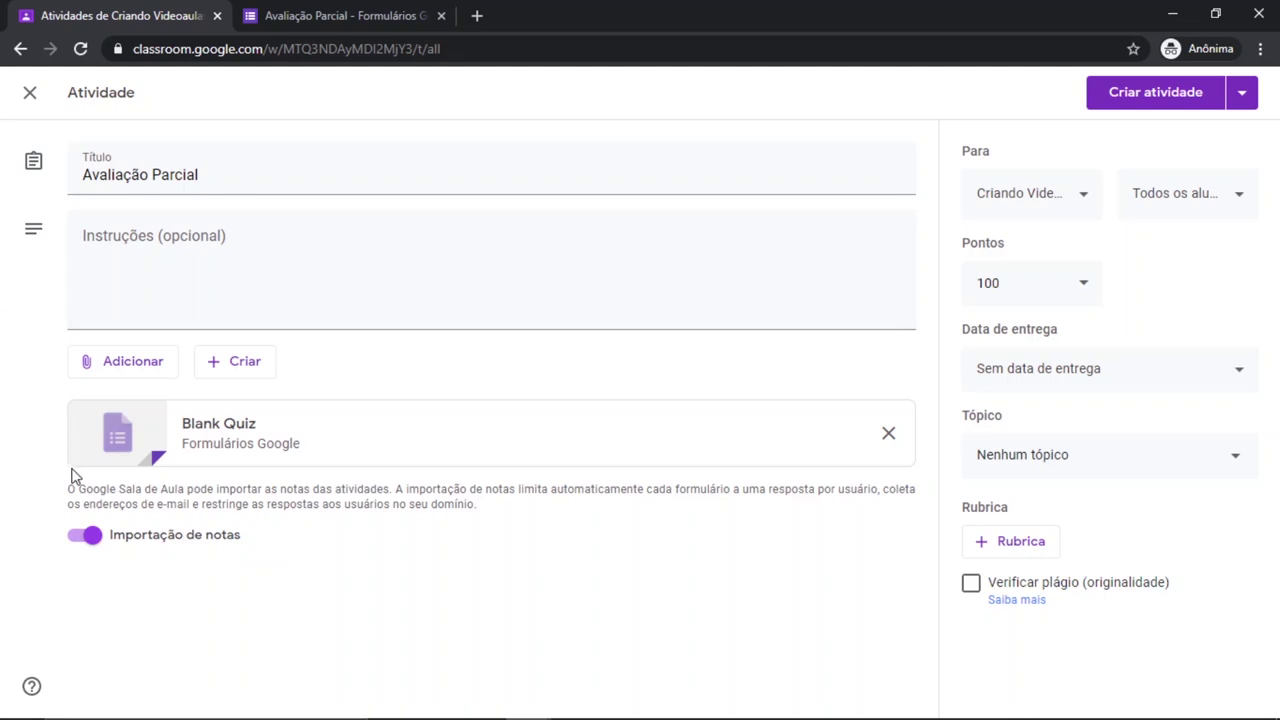
left_click(97, 540)
left_click(89, 550)
left_click(311, 550)
left_click(582, 552)
left_click(848, 556)
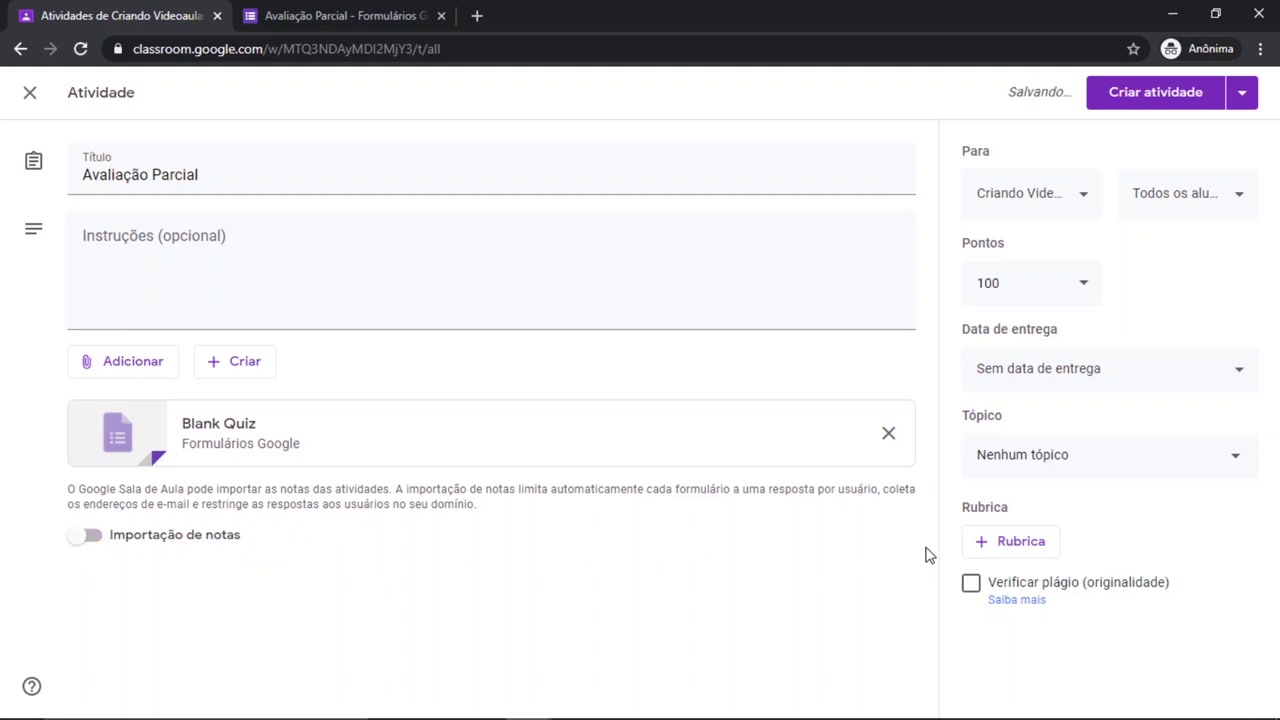
left_click(910, 552)
left_click(430, 556)
left_click(266, 545)
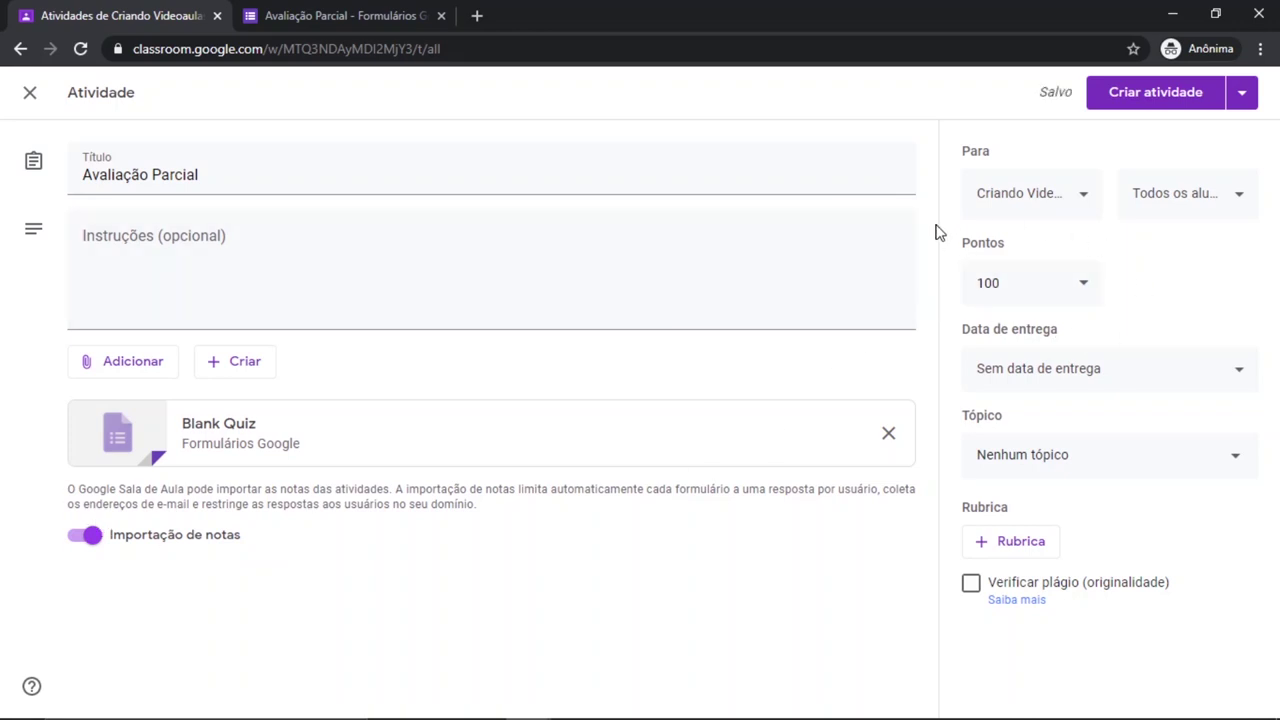
Change the activity's points to Sem nota and set them back to 100.
left_click(1092, 291)
left_click(1029, 328)
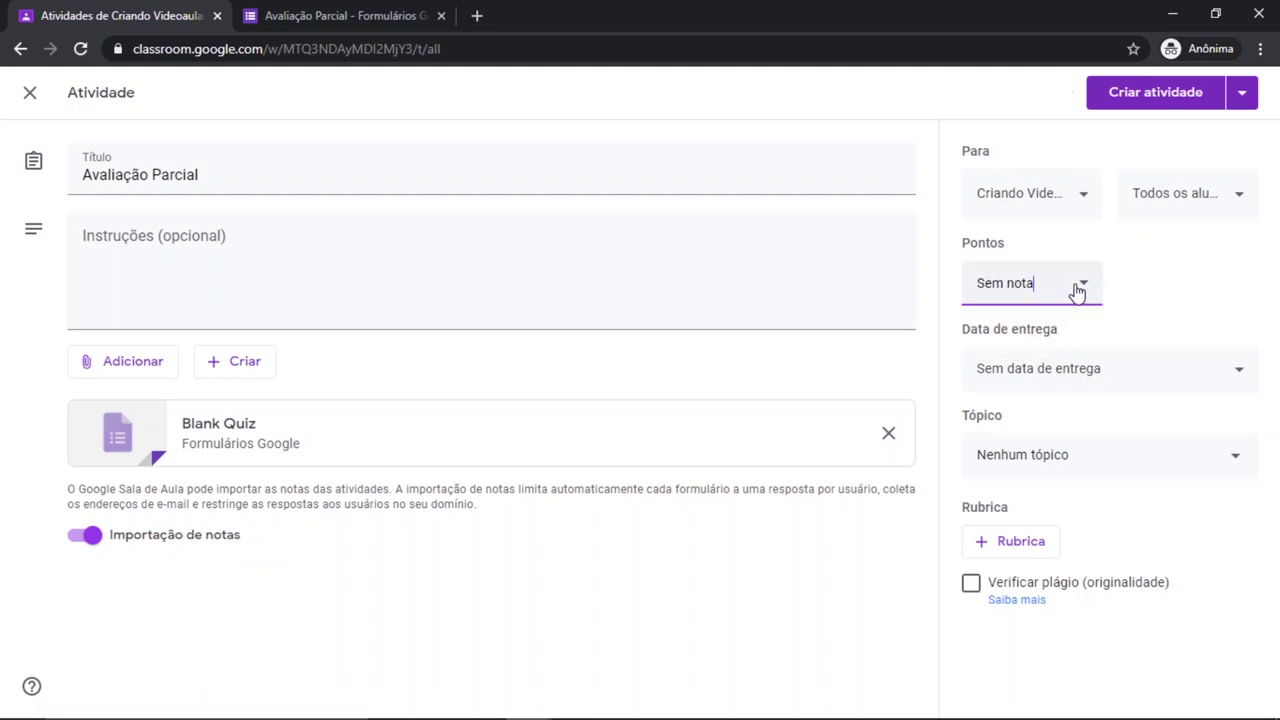
triple_click(1046, 281)
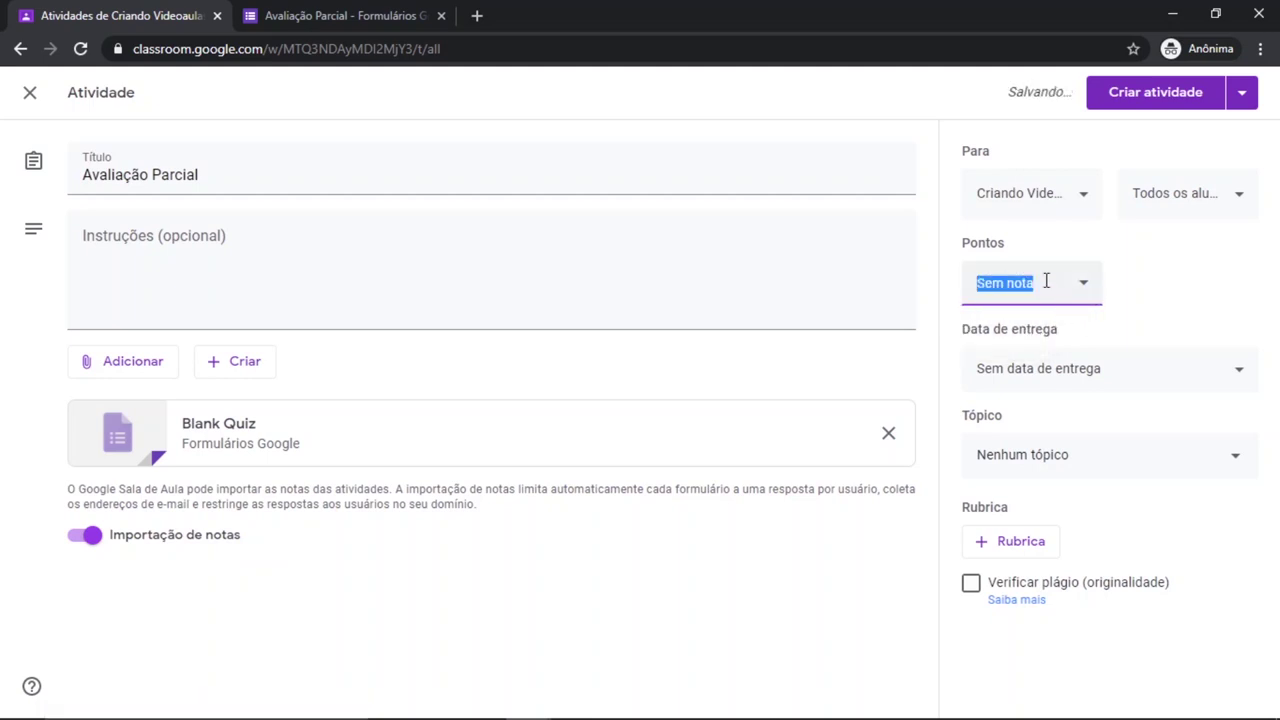
type("00")
double_click(1046, 282)
left_click_drag(1046, 282, 963, 270)
type("10")
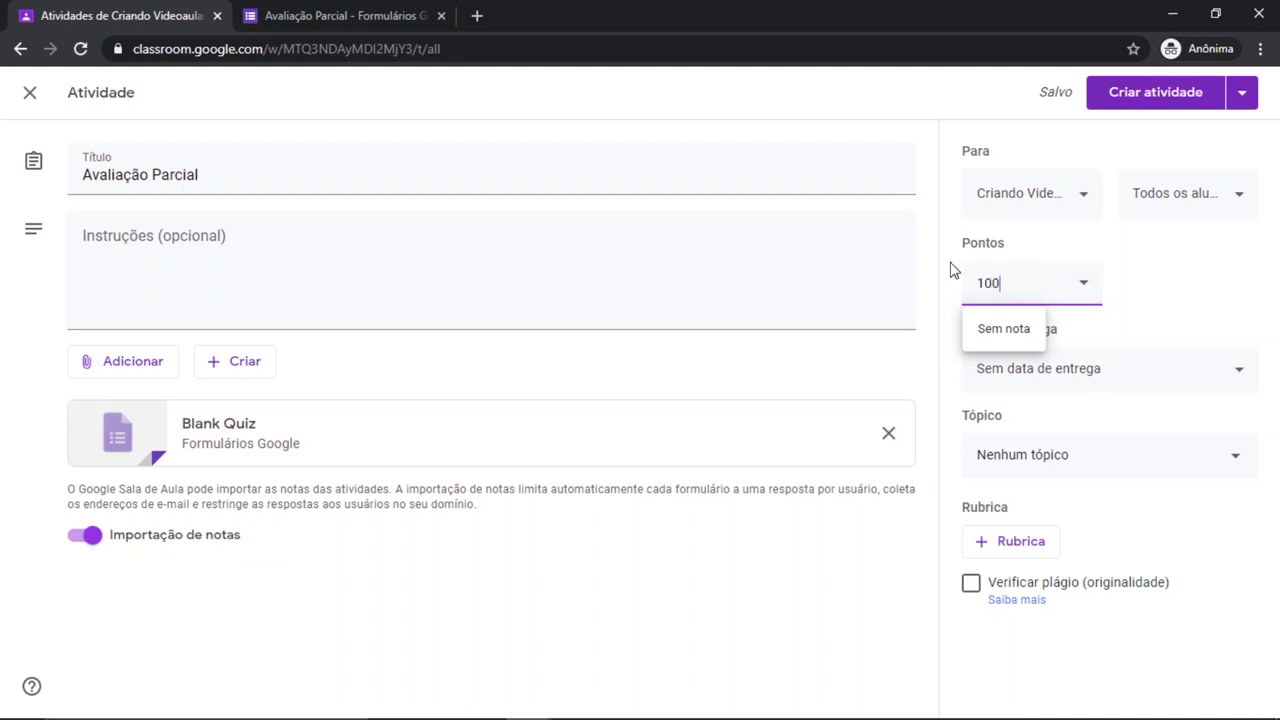
left_click(1128, 288)
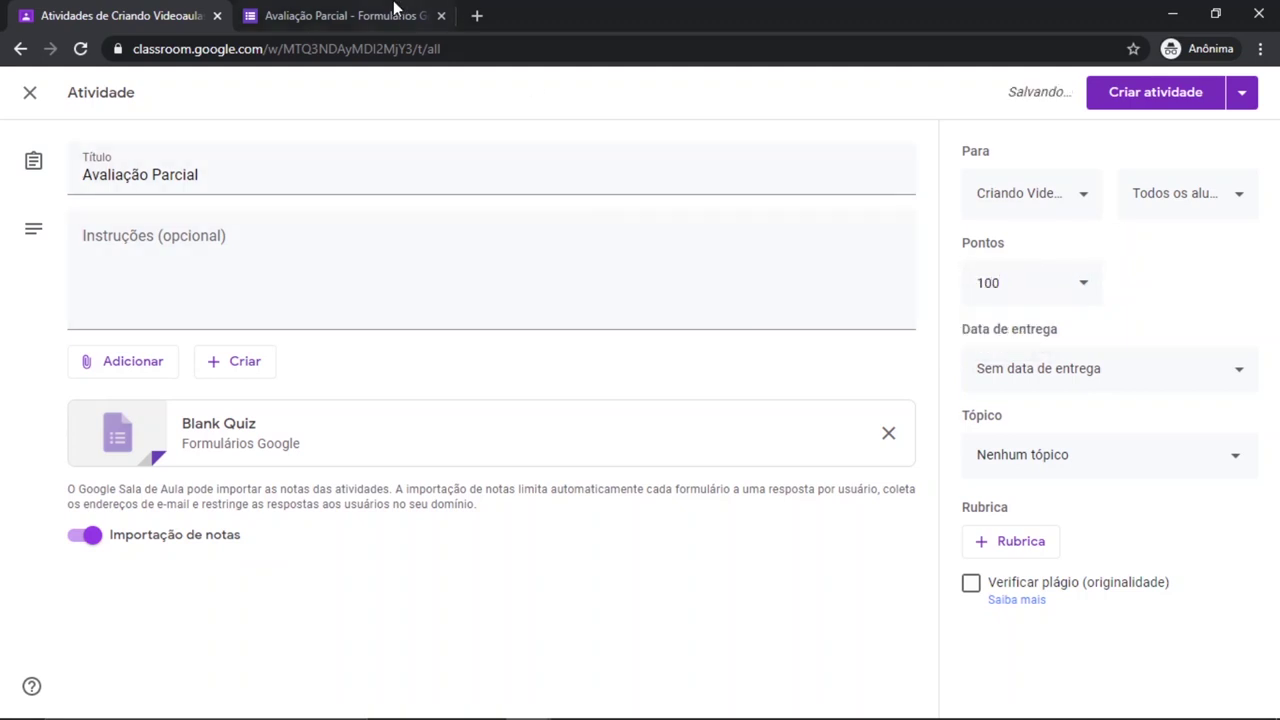
Return to the Avaliação Parcial form, make the planning question required and set its answer key to Verdadeiro, worth 5 points.
left_click(400, 15)
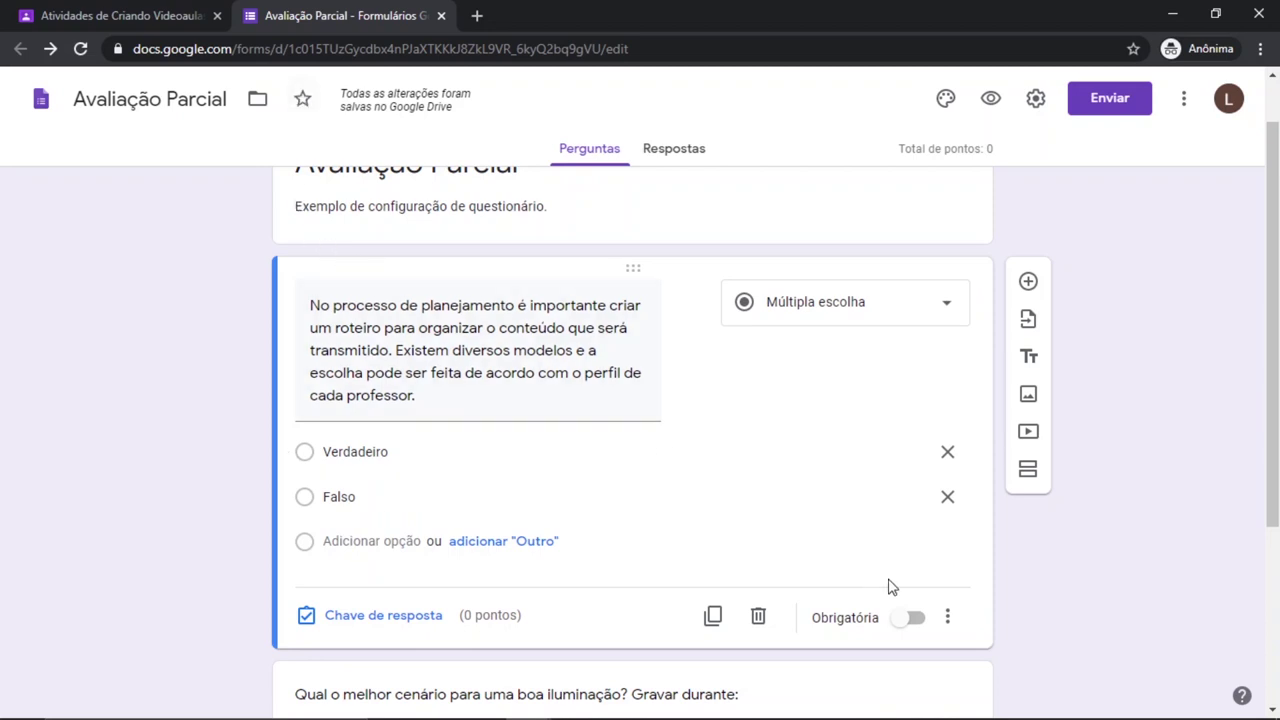
left_click(902, 622)
left_click(398, 616)
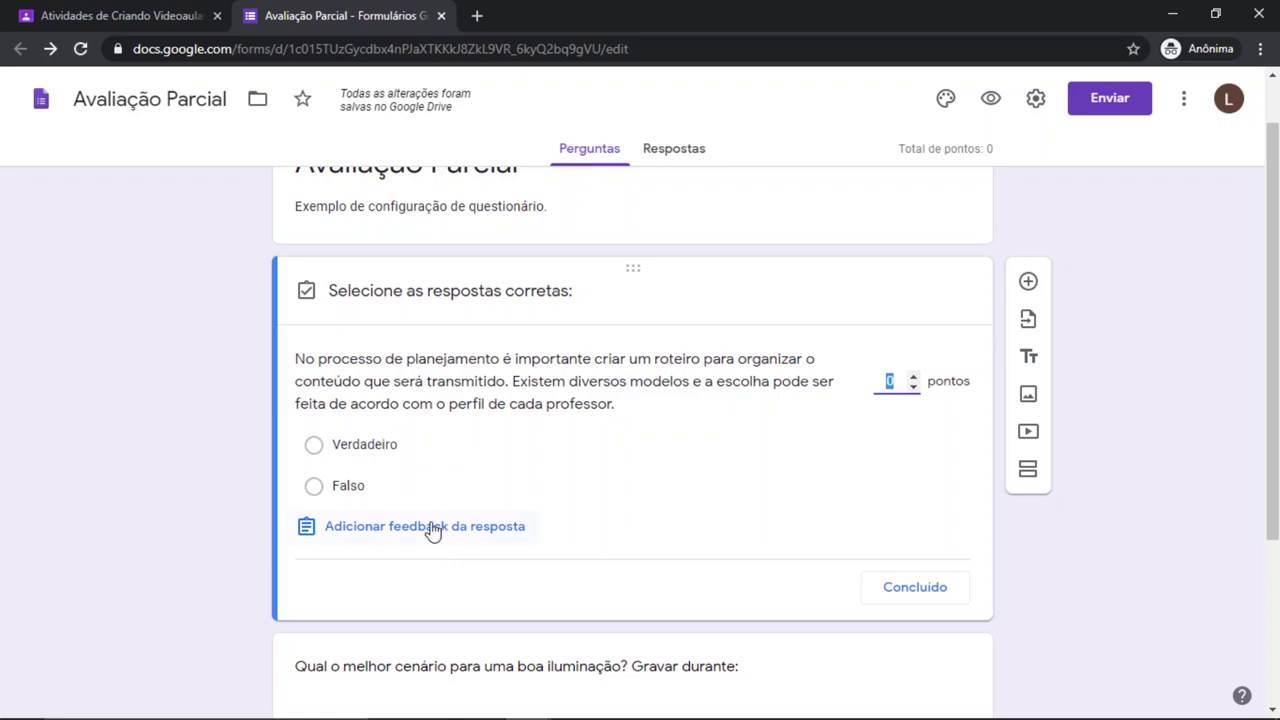
left_click(382, 450)
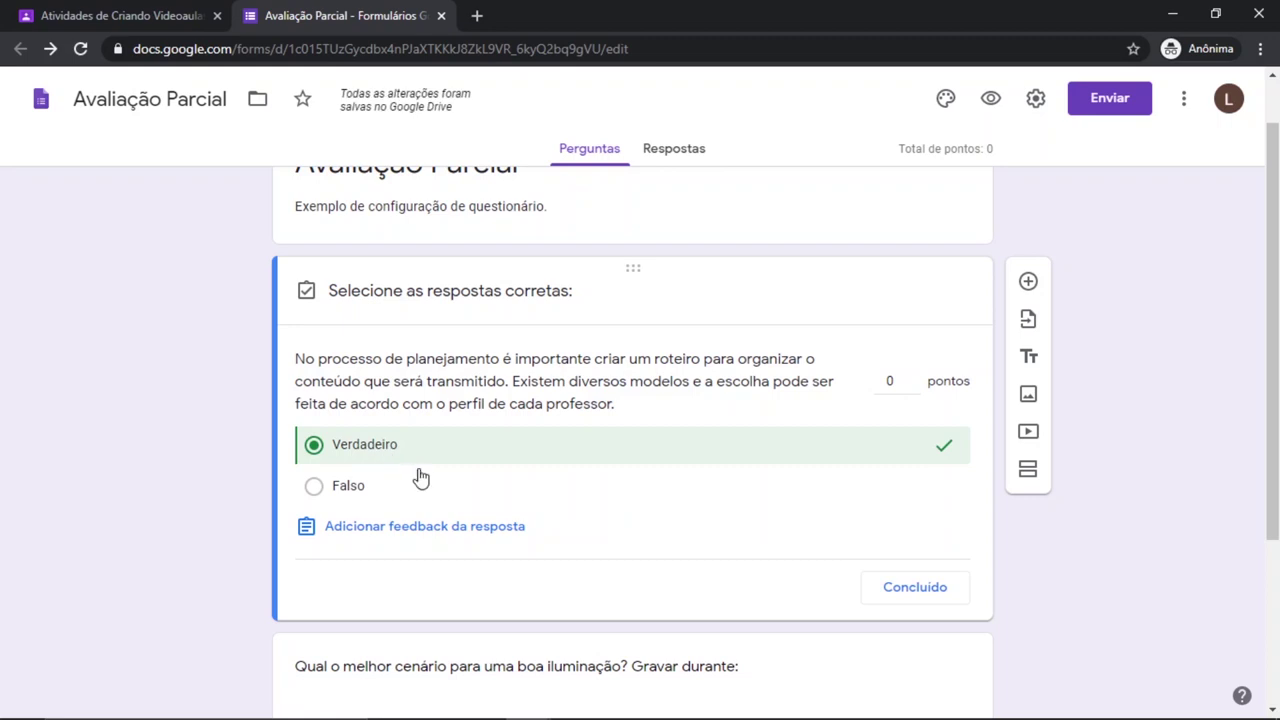
left_click(900, 378)
type("5")
left_click(829, 438)
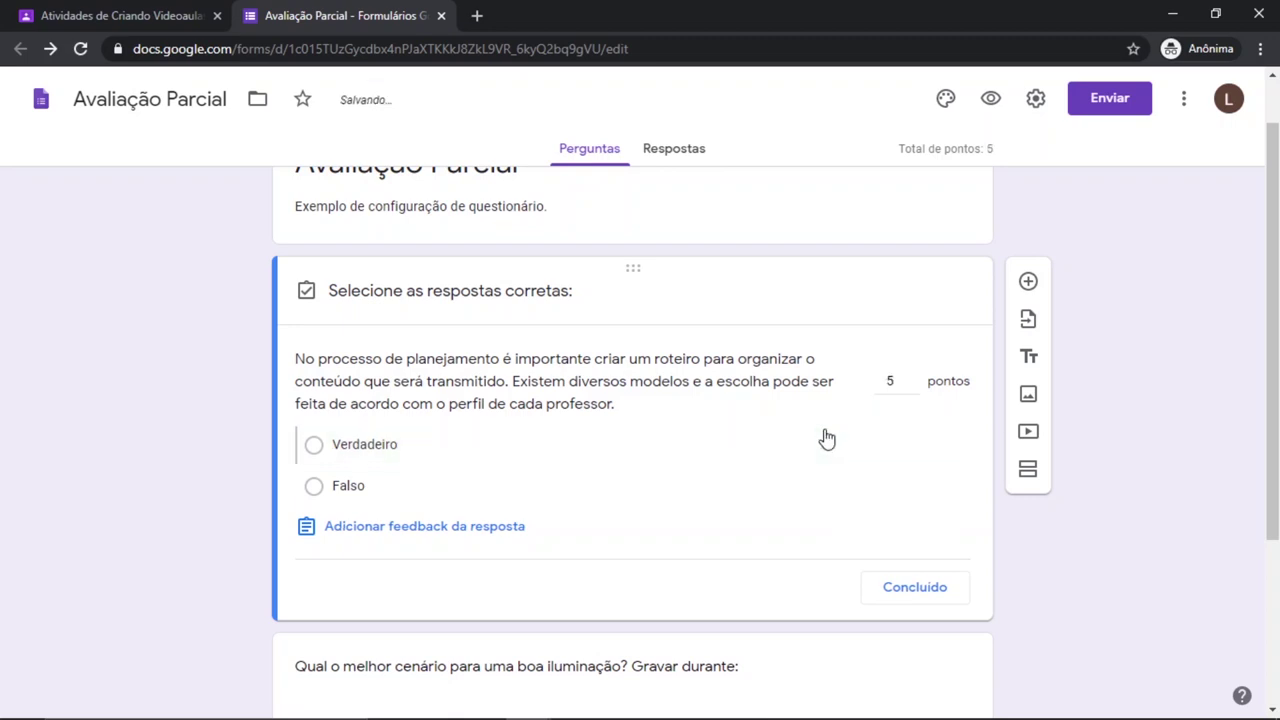
left_click(358, 448)
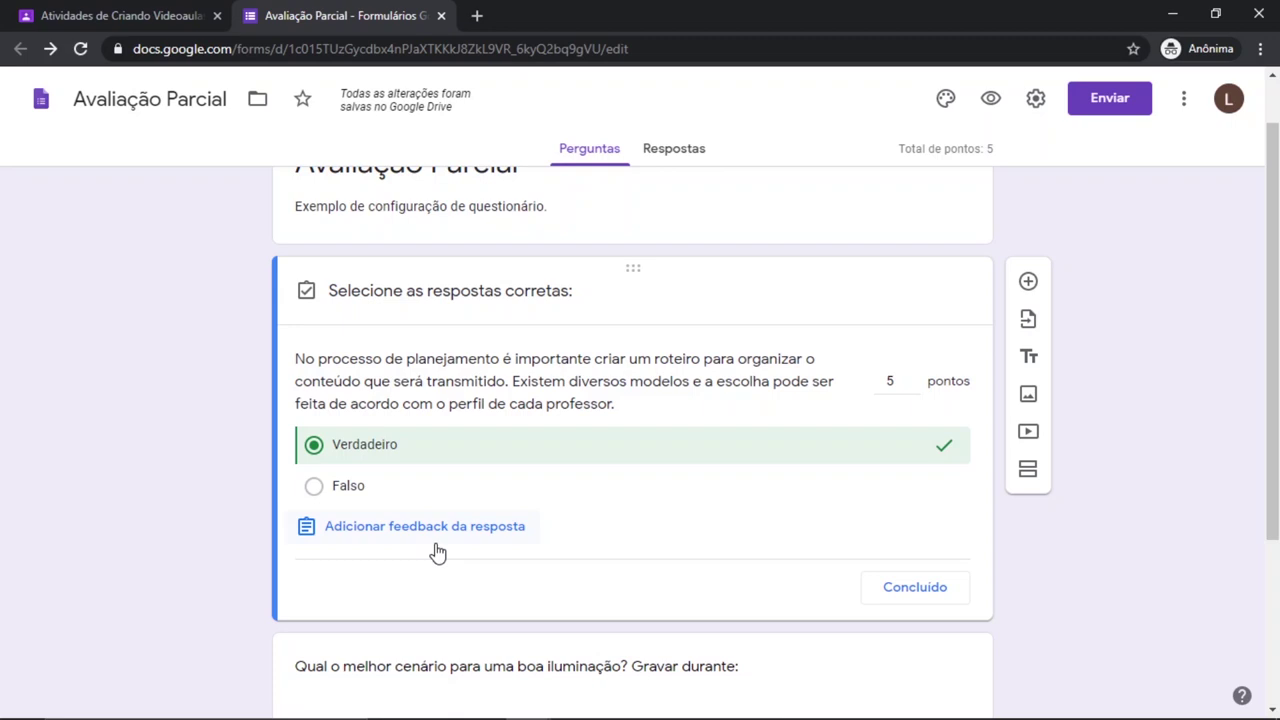
Add the feedback starting "A questão é verdadeira." for both incorrect and correct answers to the planning question, and finish its answer key.
left_click(443, 540)
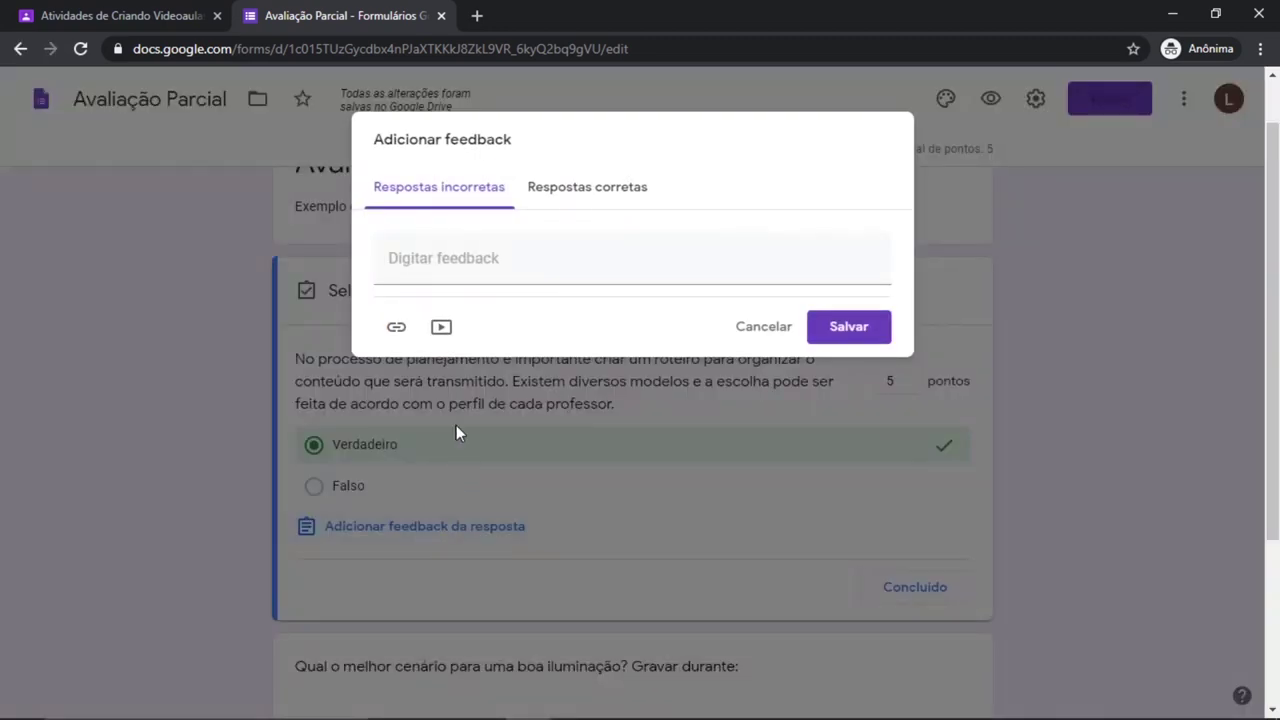
left_click(481, 280)
type("A questão é verdadeira. Não existe uma maneira certa ou errada de organizar um roteiro para a aula. Tem professores que se sentem mais confortáveis tendo um roteiro completo pré definido ou utilizando apenas tópicos, outros preferem deixar a aula se desenvolver de forma mais natural. Faça alguns testes, veja o que funciona melhor para você e para suas aulas.")
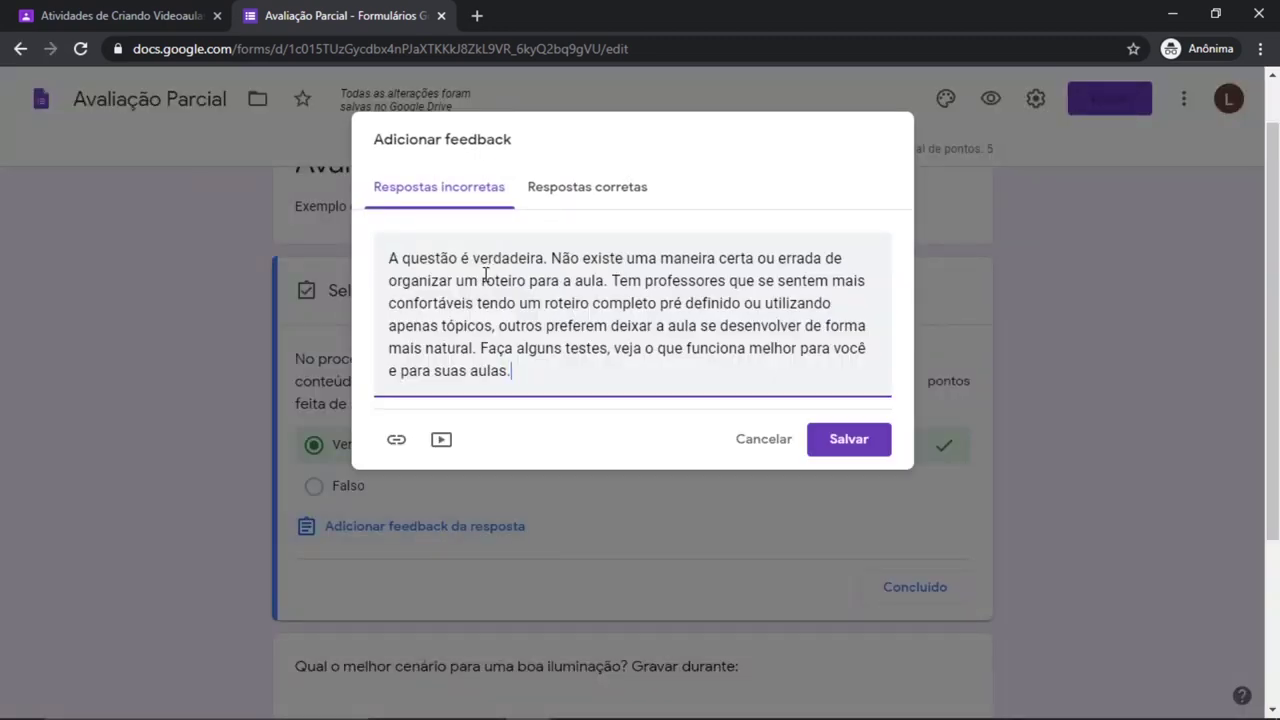
left_click(598, 199)
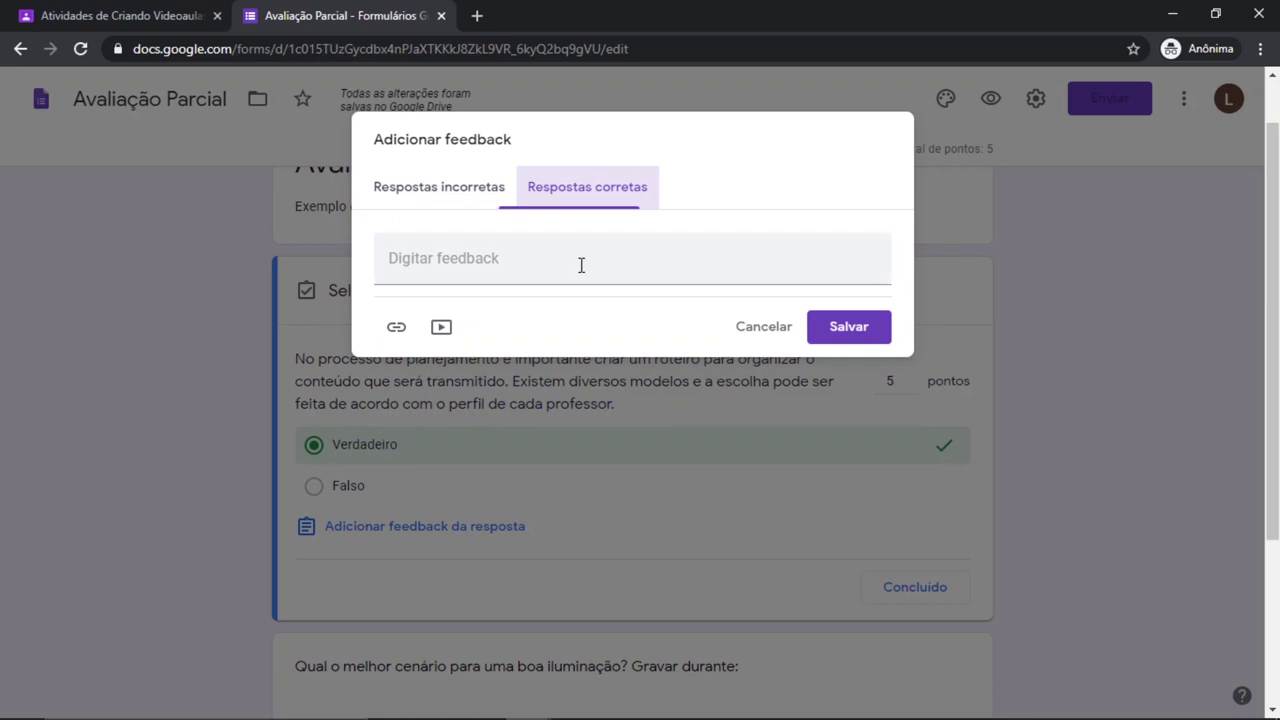
left_click(580, 267)
type("A questão é verdadeira. Não existe uma maneira certa ou errada de organizar um roteiro para a aula. Tem professores que se sentem mais confortáveis tendo um roteiro completo pré definido ou utilizando apenas tópicos, outros preferem deixar a aula se desenvolver de forma mais natural. Faça alguns testes, veja o que funciona melhor para você e para suas aulas.")
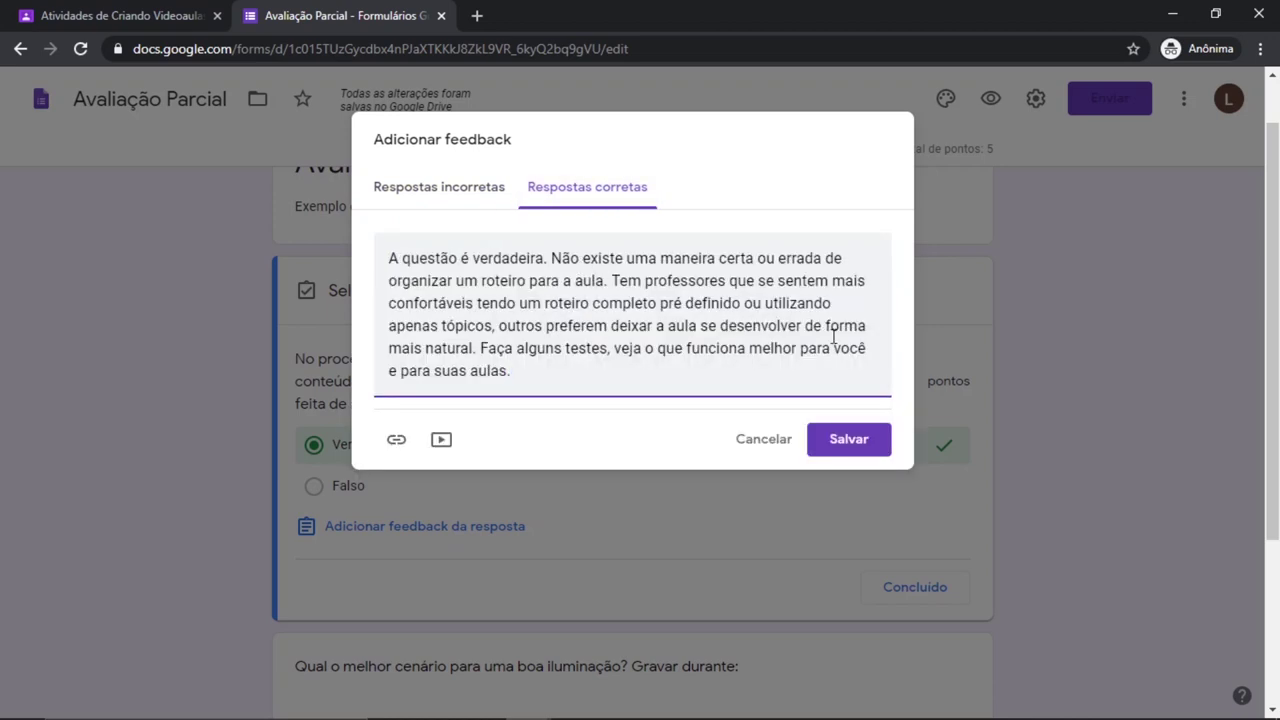
left_click(861, 447)
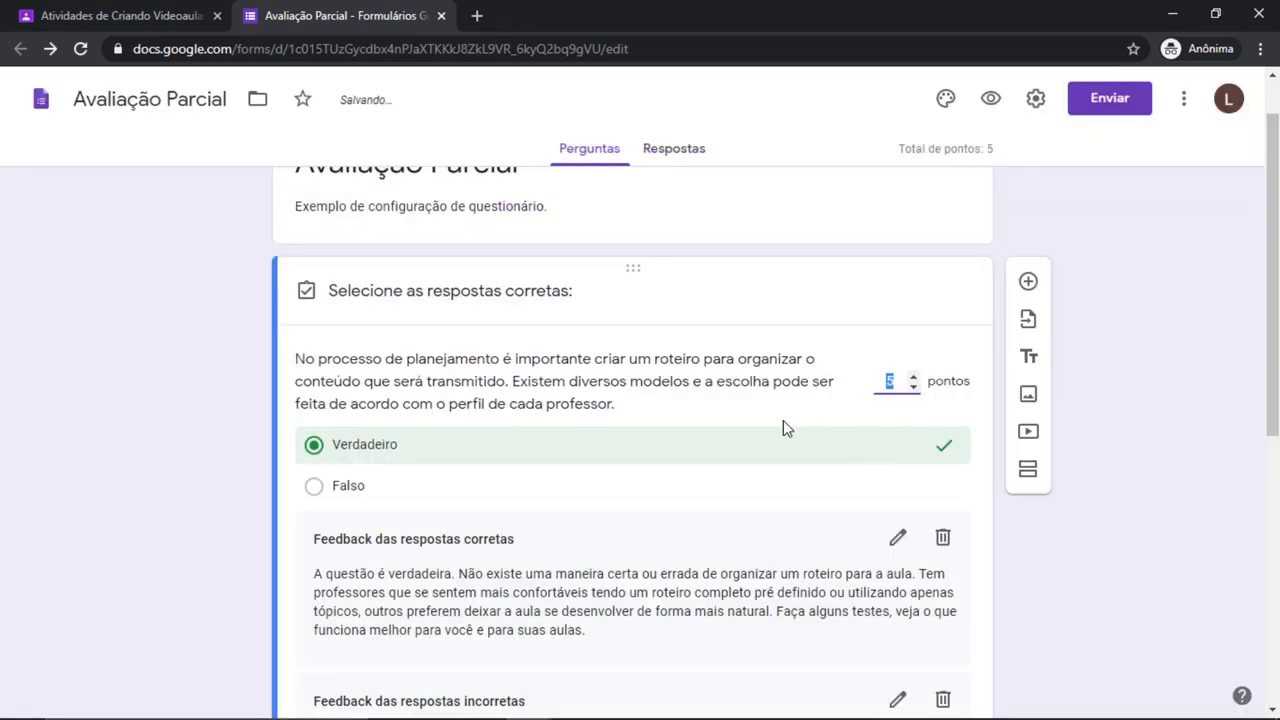
scroll(783, 427, "down", 2)
left_click(1099, 505)
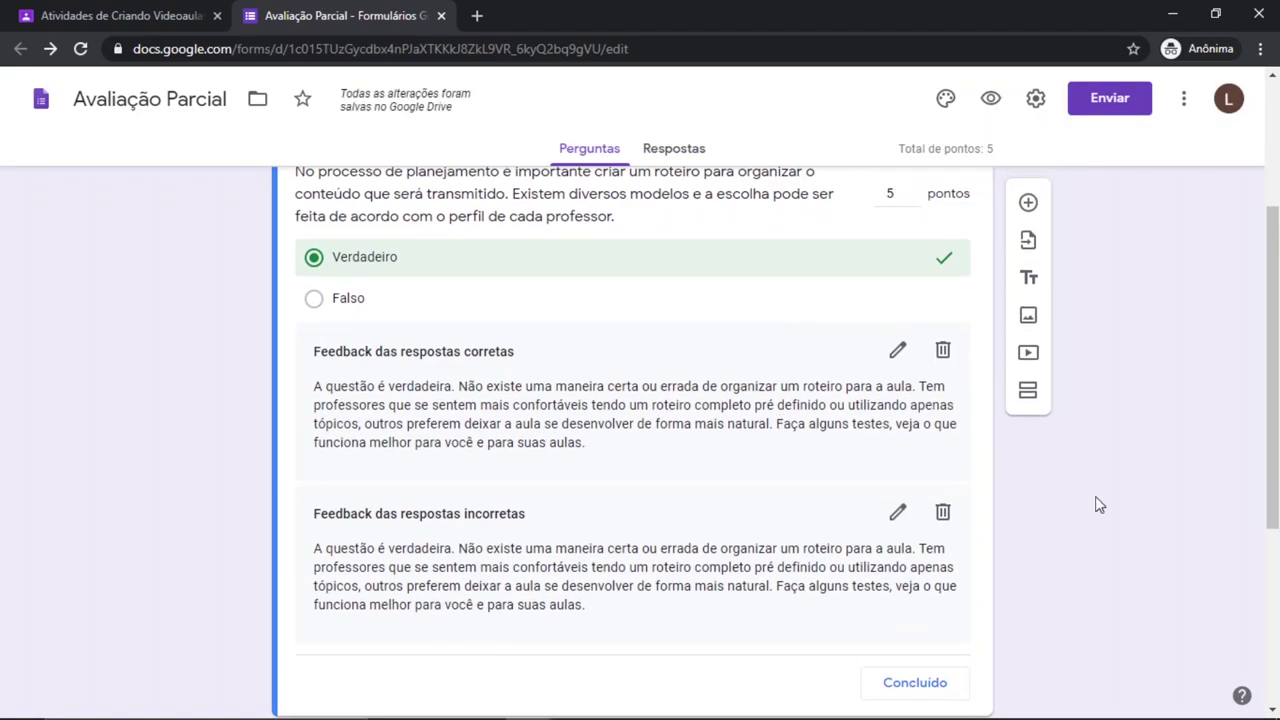
scroll(1090, 508, "up", 1)
scroll(1090, 508, "down", 2)
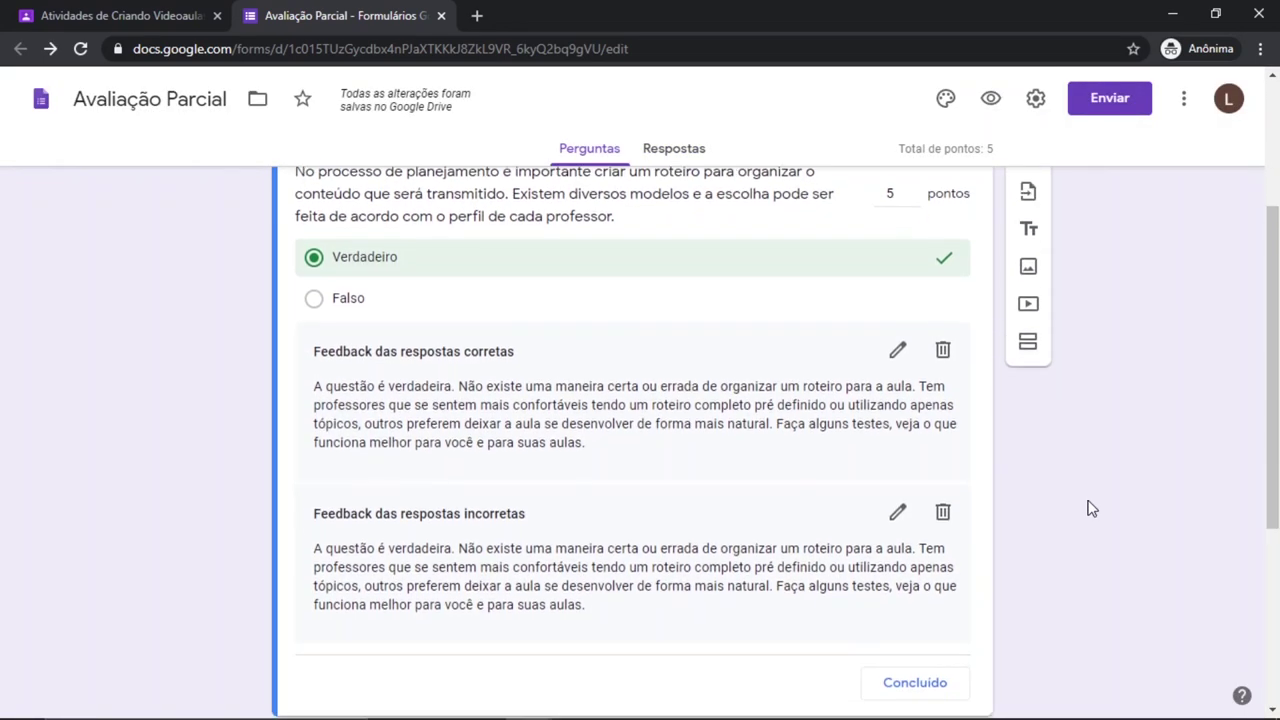
scroll(991, 462, "up", 3)
scroll(991, 462, "down", 6)
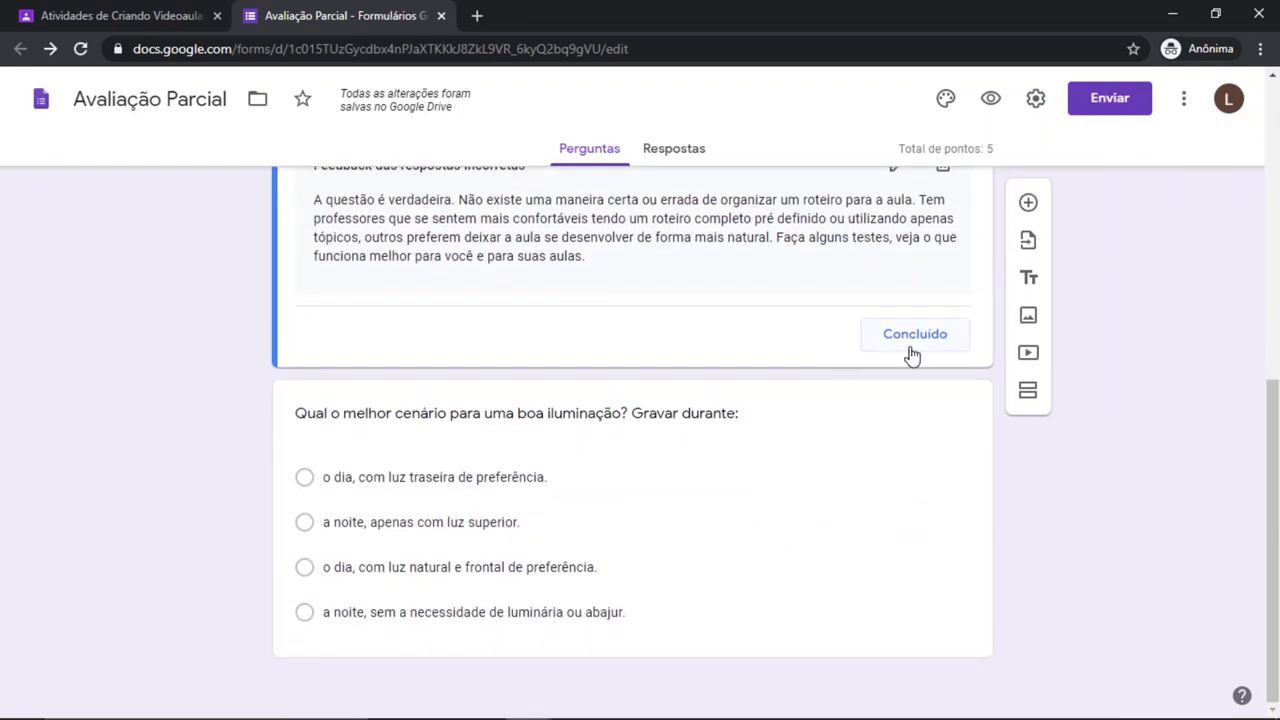
left_click(911, 354)
Make the lighting question required and set "o dia, com luz natural e frontal de preferência." as its correct answer, worth 5 points.
left_click(748, 520)
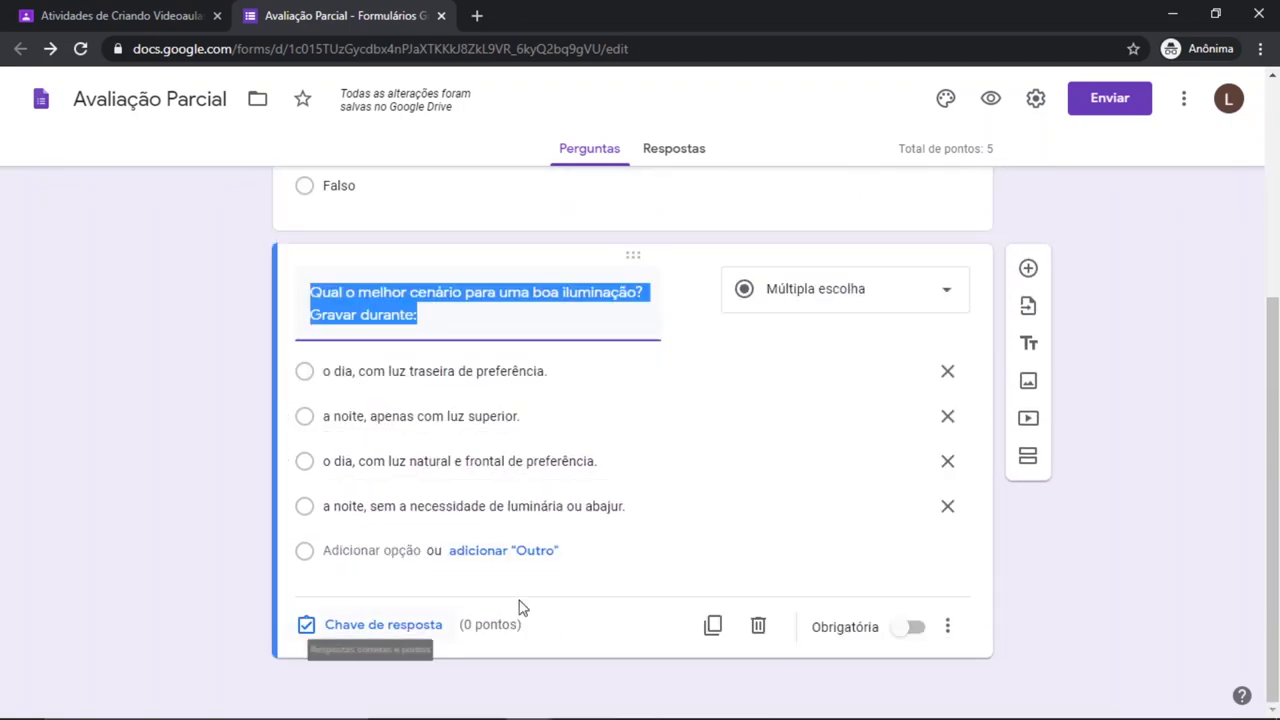
left_click(901, 628)
left_click(400, 623)
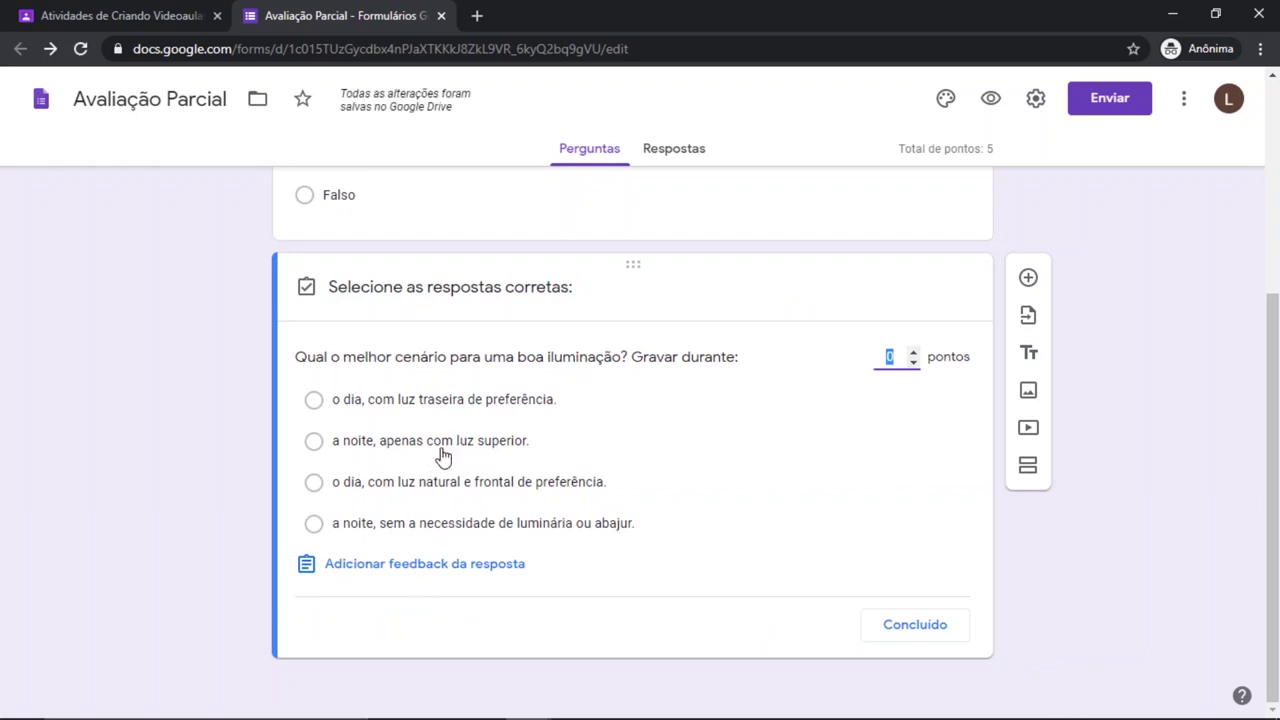
left_click(448, 490)
type("5")
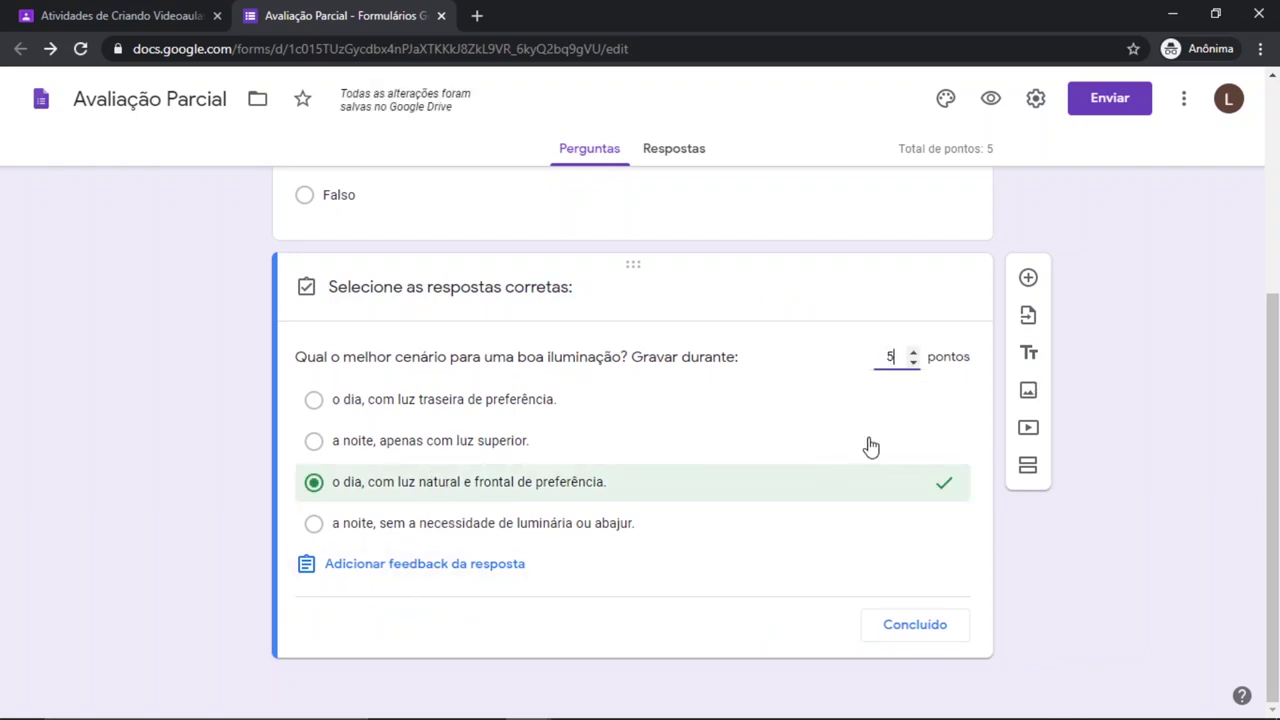
Enter the explanation starting "Alternativa correta: c)" as the lighting question's incorrect-answer feedback, remove the trailing blank line and copy the text.
left_click(515, 576)
type("Alternativa correta: c) É recomendado gravar durante o dia, de frente para uma janela, onde o rosto será iluminado de forma mais homogênea, sem causar sombras estranhas. Quando a gravação acontece à noite, ou com tudo fechado, e só com uma luz superior acesa, acaba gerando sombras estranhas no rosto. E se não for possível gravar de dia, a melhor opção é iluminar o rosto com auxílio de abajures ou luzes auxiliares.")
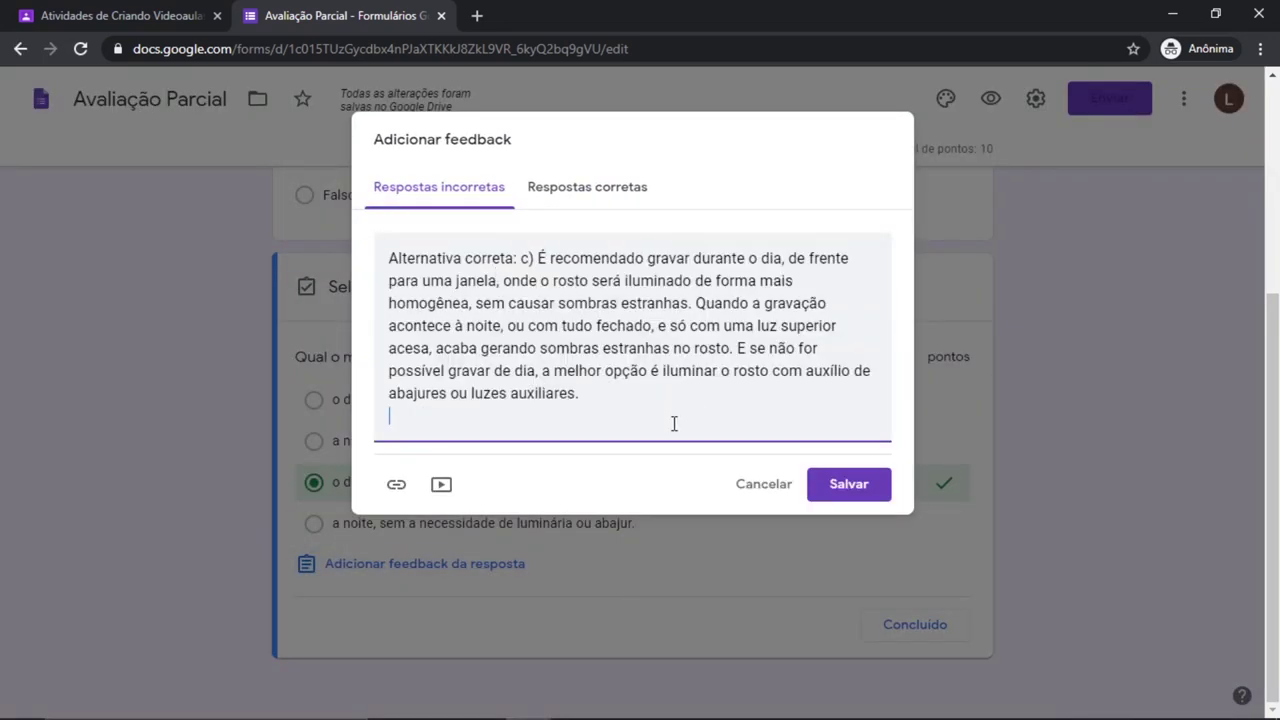
key("BackSpace")
key("shift+Up")
key("shift+Up")
key("shift+Up")
key("shift+Up")
key("shift+Up")
key("shift+Up")
key("shift+Up")
key("ctrl+c")
Paste the same explanation as the correct-answer feedback, save it and finish the lighting question's answer key.
left_click(576, 200)
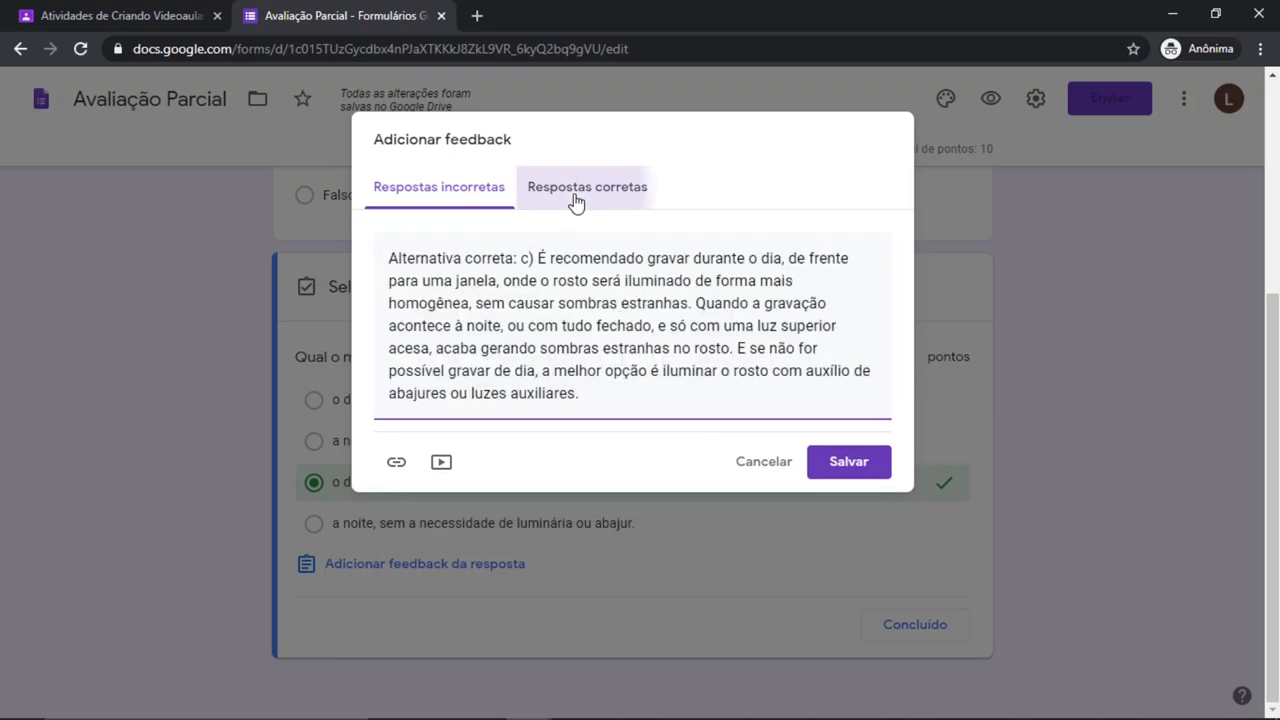
left_click(543, 257)
key("ctrl+v")
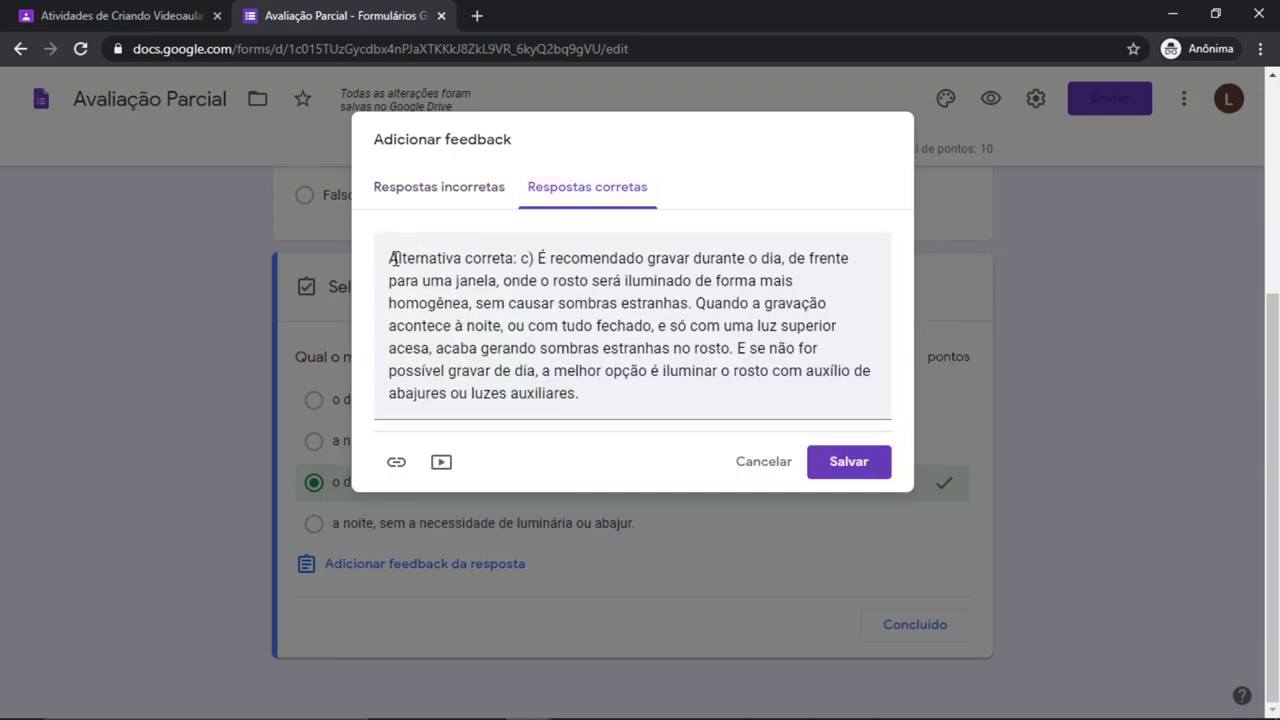
left_click(871, 479)
left_click(912, 625)
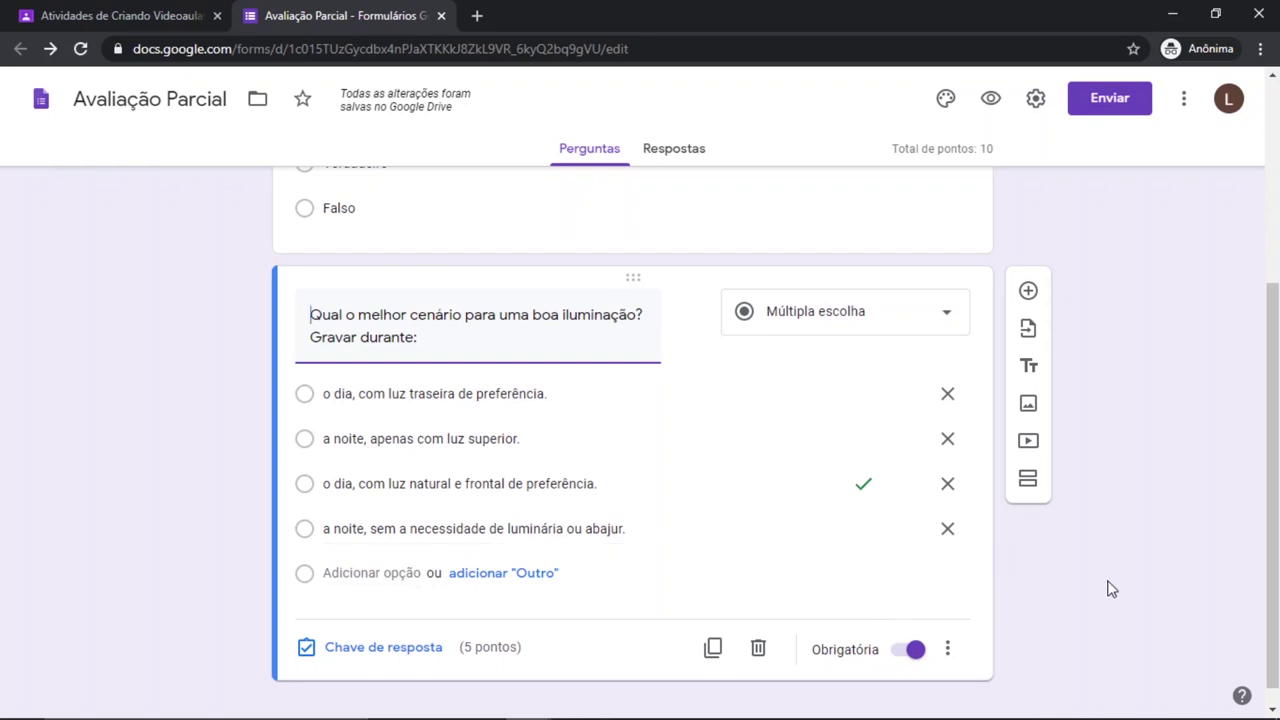
Configure the form to collect e-mail addresses, always send response receipts and limit participants to 1 response.
scroll(1107, 589, "up", 3)
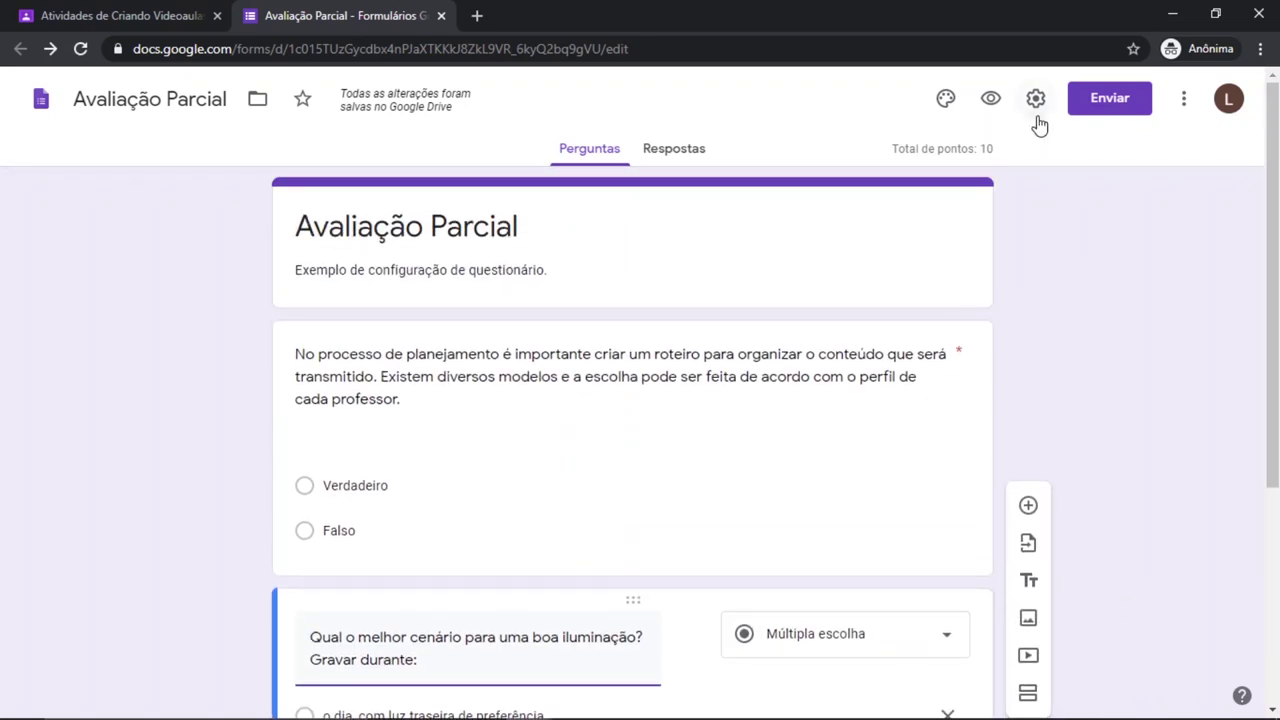
left_click(1036, 100)
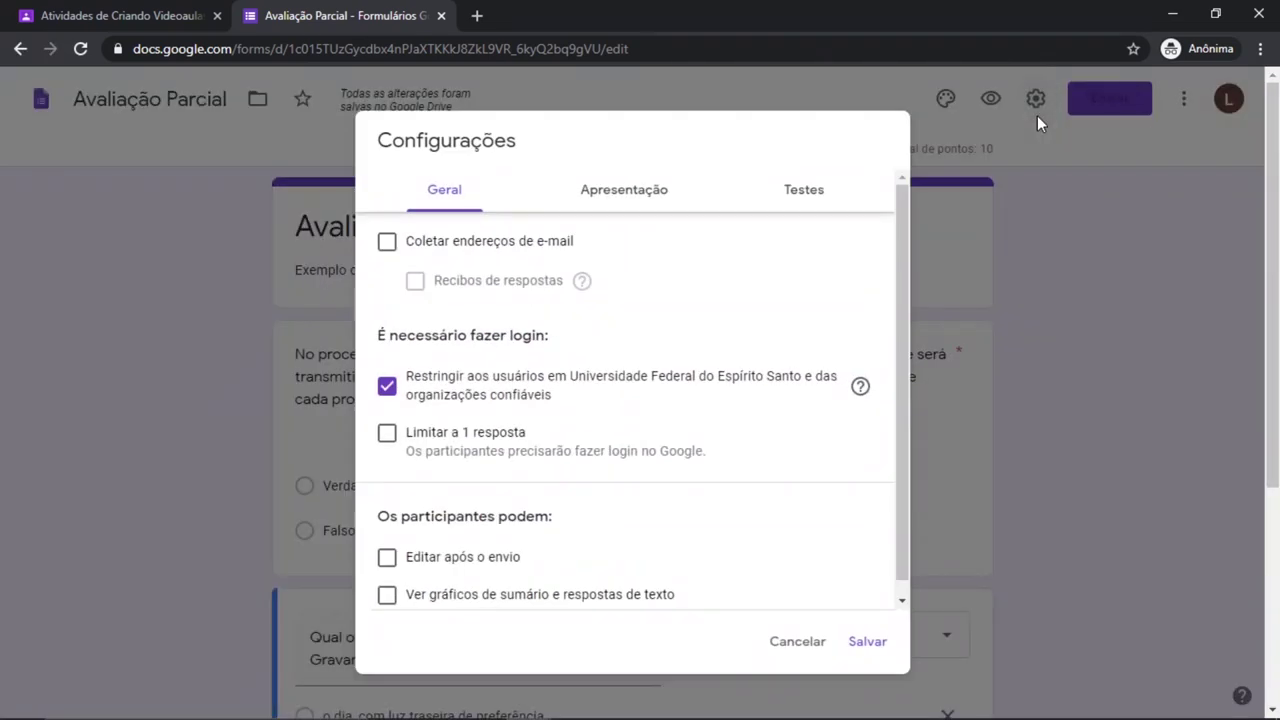
left_click(387, 245)
left_click(416, 283)
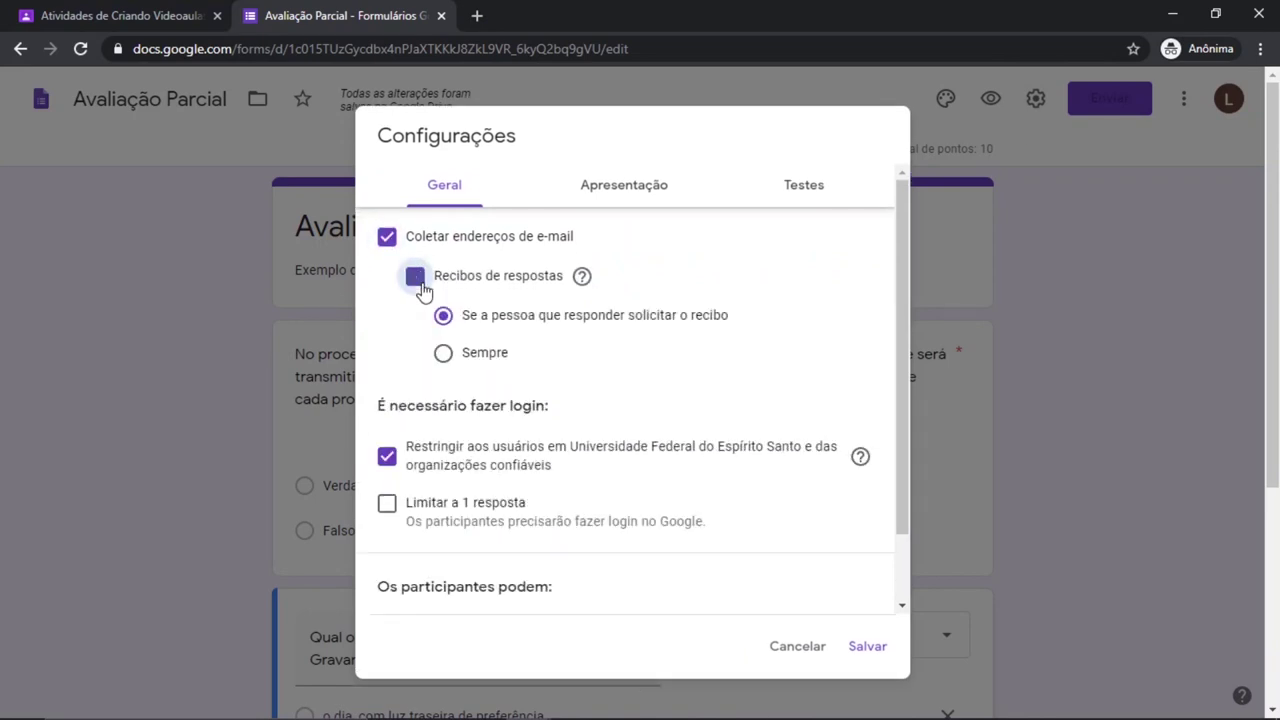
left_click(452, 362)
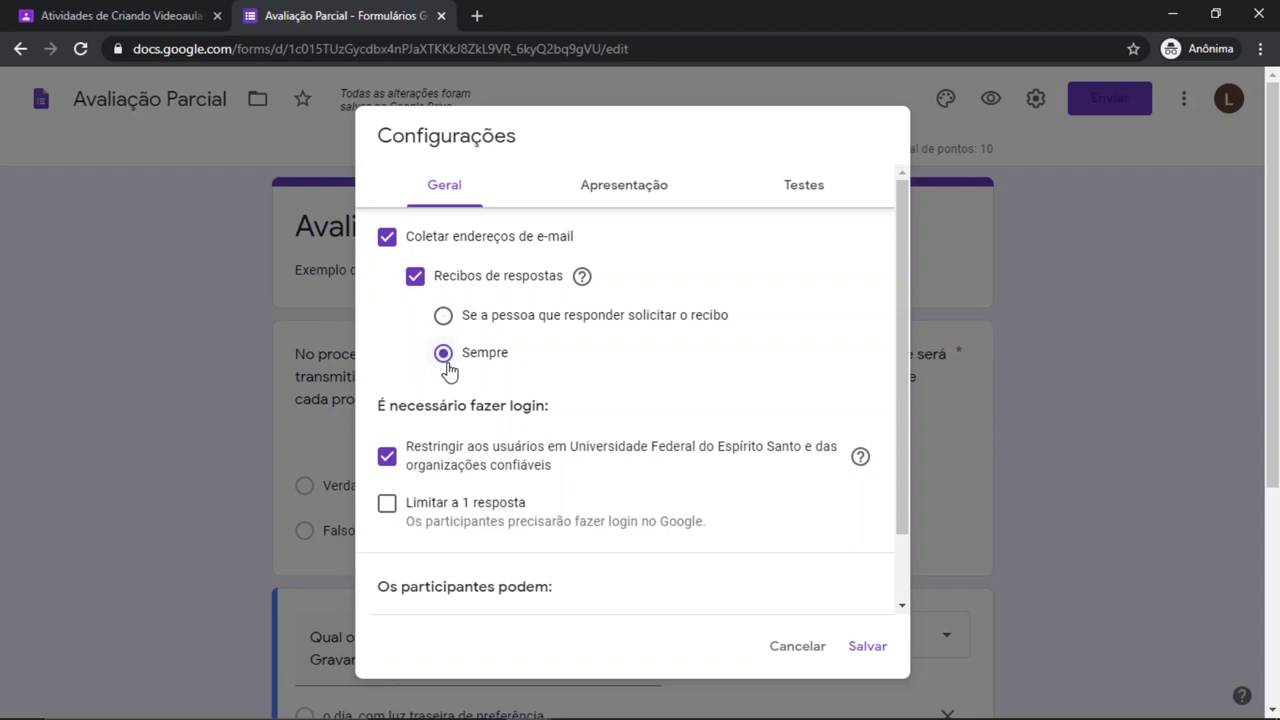
scroll(505, 381, "down", 2)
left_click(387, 421)
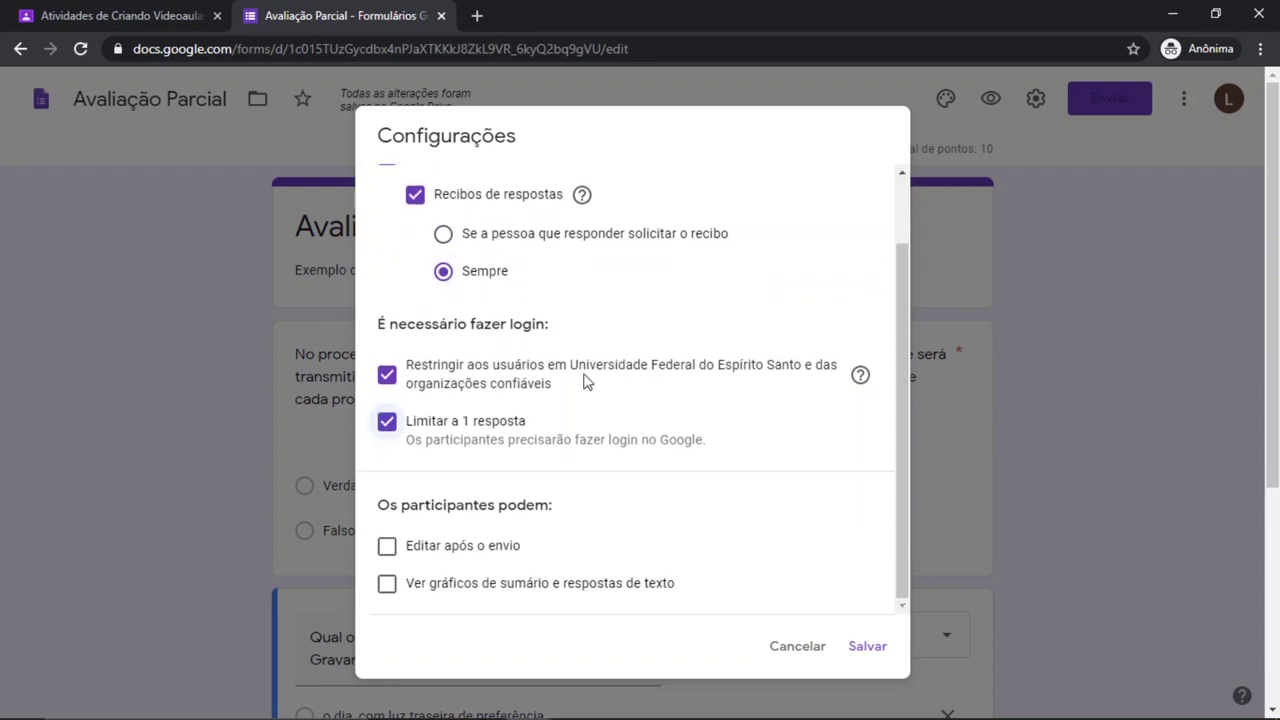
Change an option in the form's presentation settings, save the settings and close the form.
scroll(570, 360, "up", 2)
left_click(620, 190)
left_click(487, 285)
left_click(866, 476)
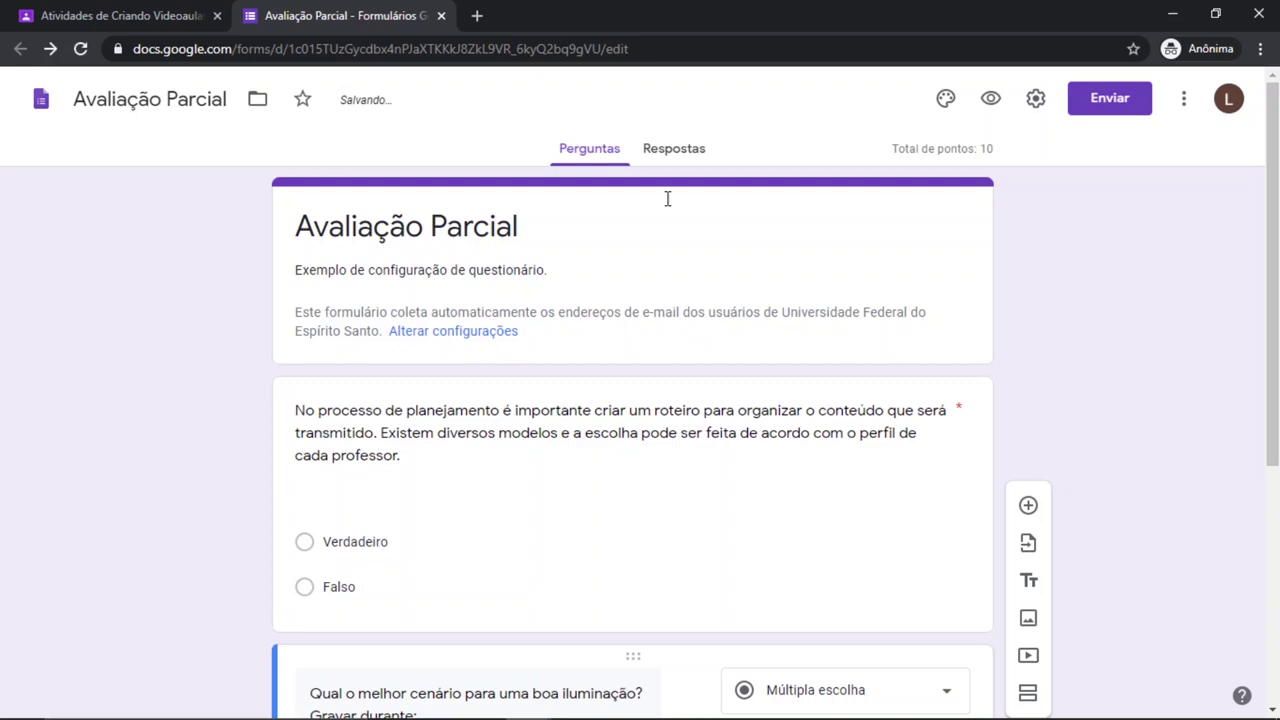
left_click(443, 17)
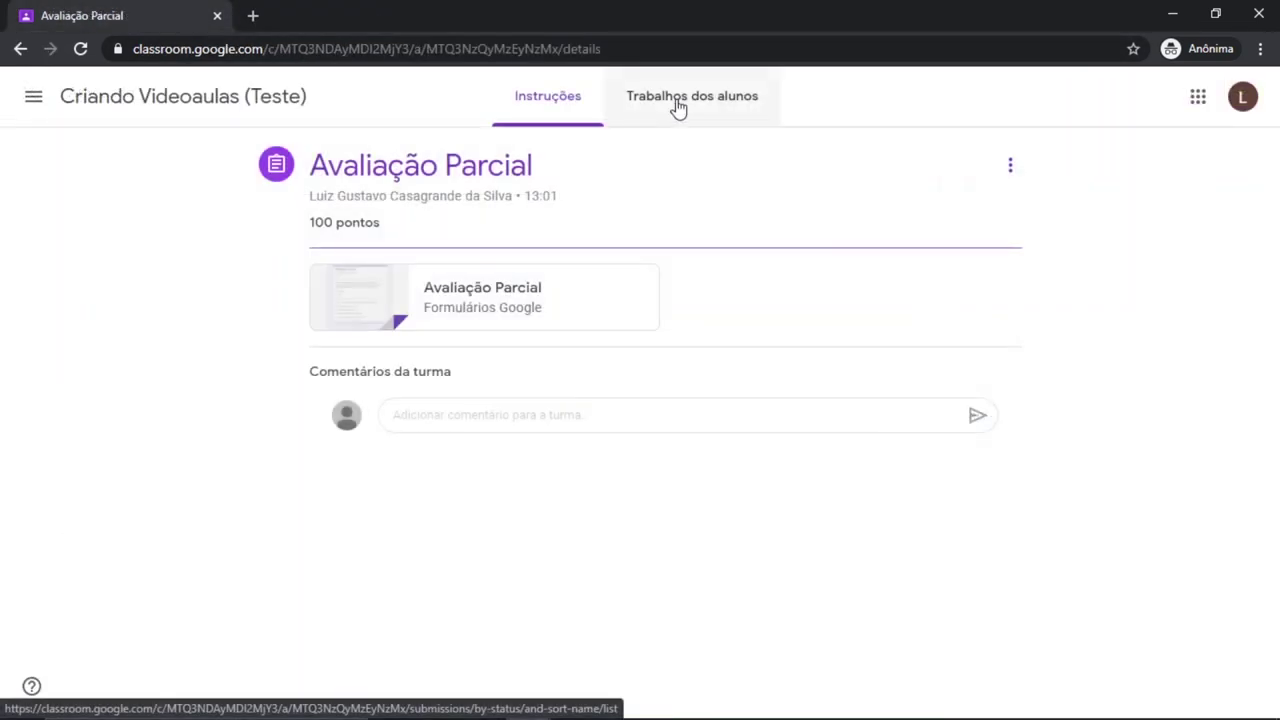
Open the students' work for the Avaliação Parcial activity and import the grades from its form, confirming the import.
left_click(678, 106)
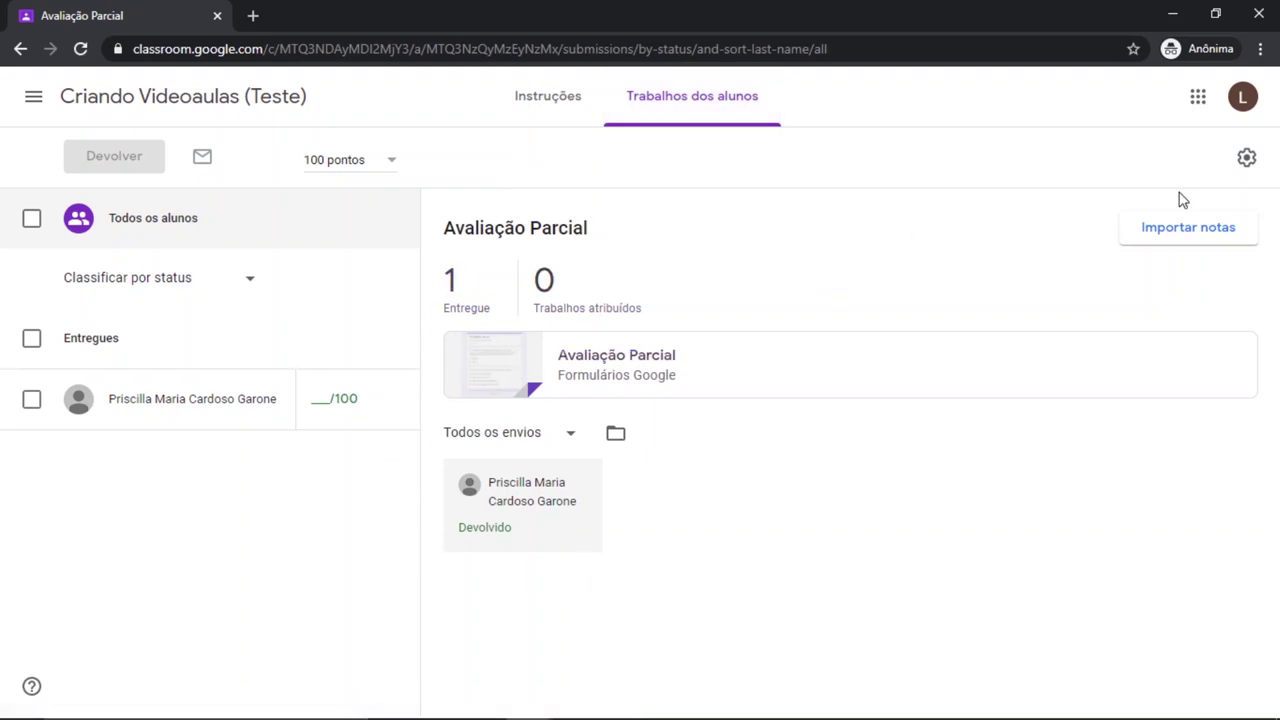
left_click(1186, 228)
left_click(854, 452)
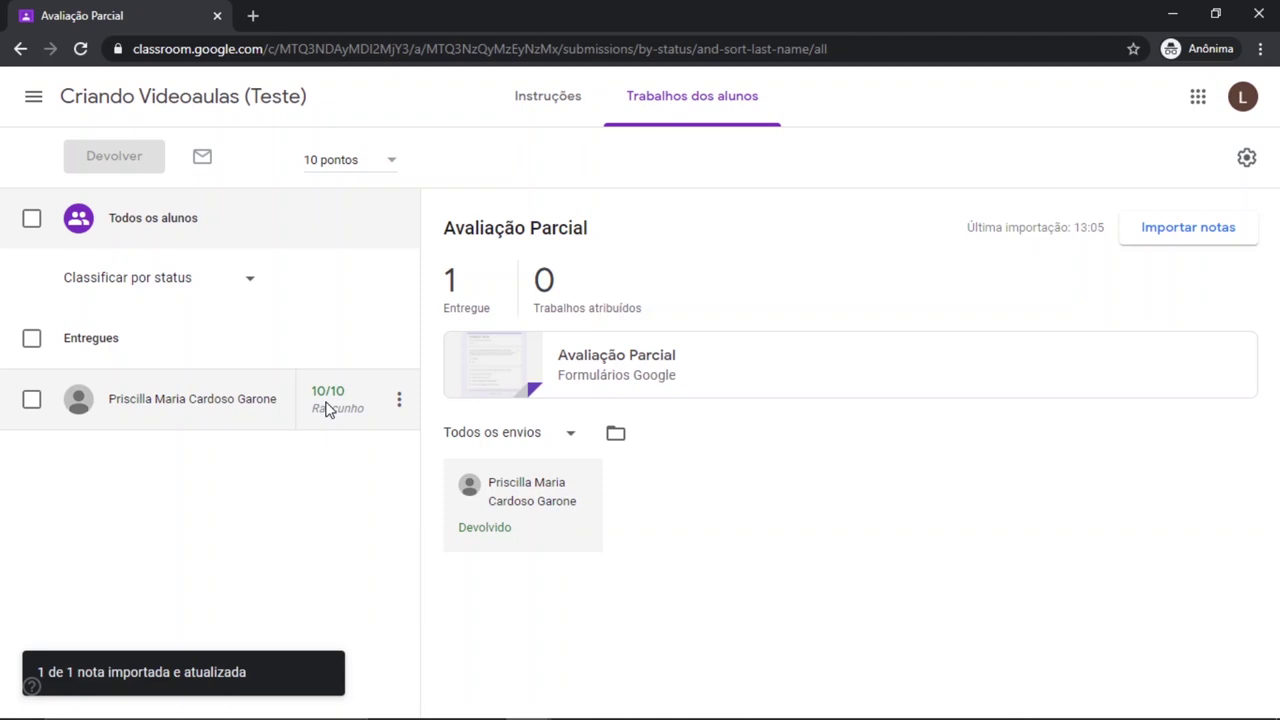
Select the student's graded submission and return it, confirming the return.
left_click(31, 399)
left_click(124, 158)
left_click(829, 504)
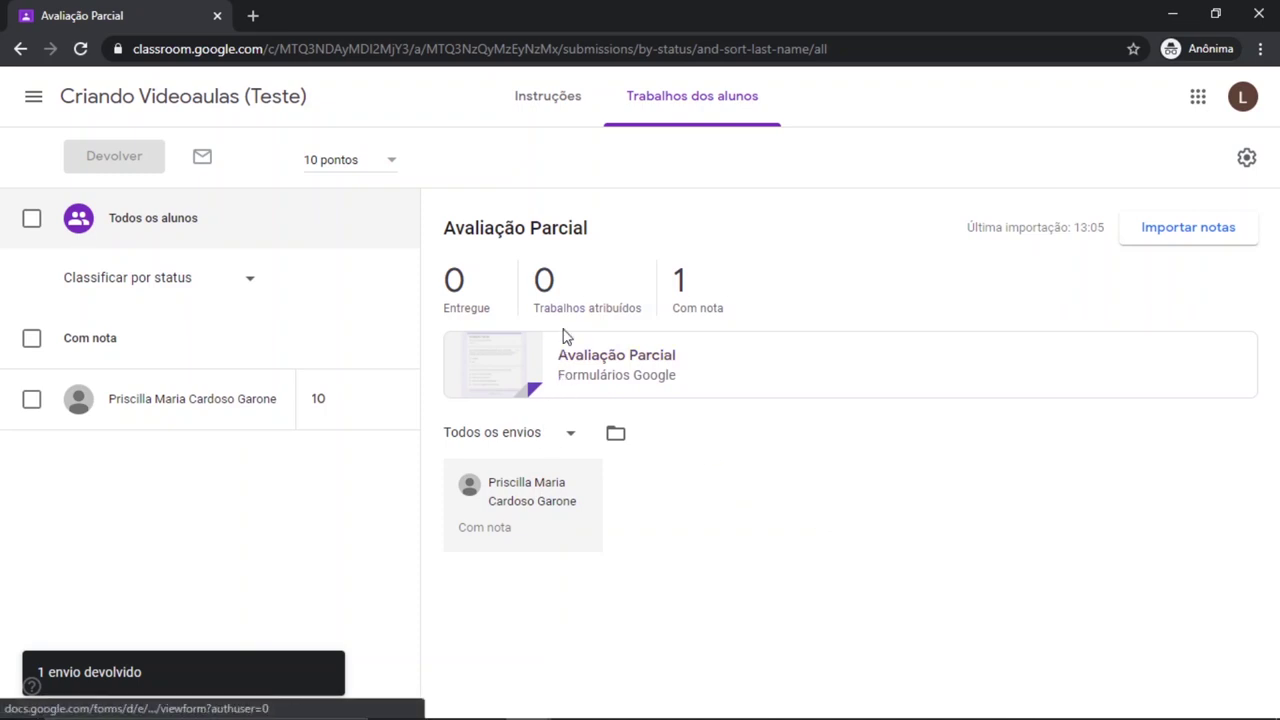
Open the attached Avaliação Parcial form for editing and examine its response summary, points distribution and scores.
left_click(590, 360)
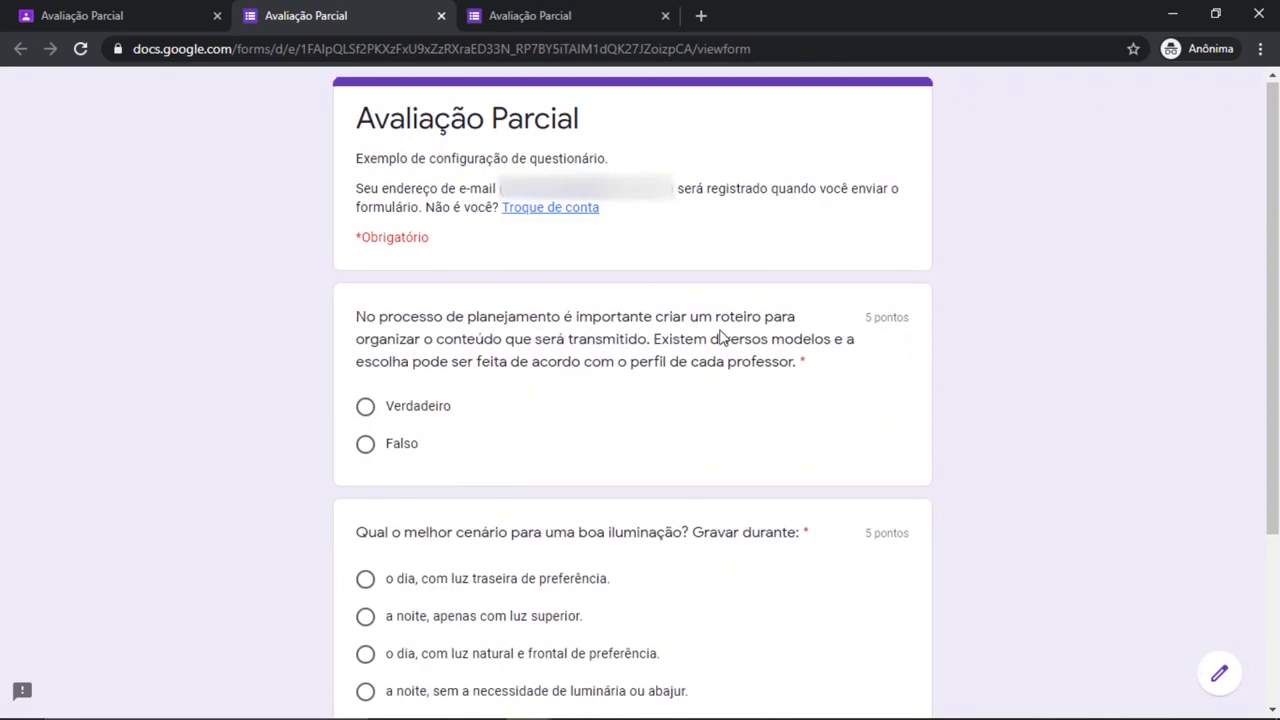
scroll(1171, 632, "down", 3)
left_click(1219, 674)
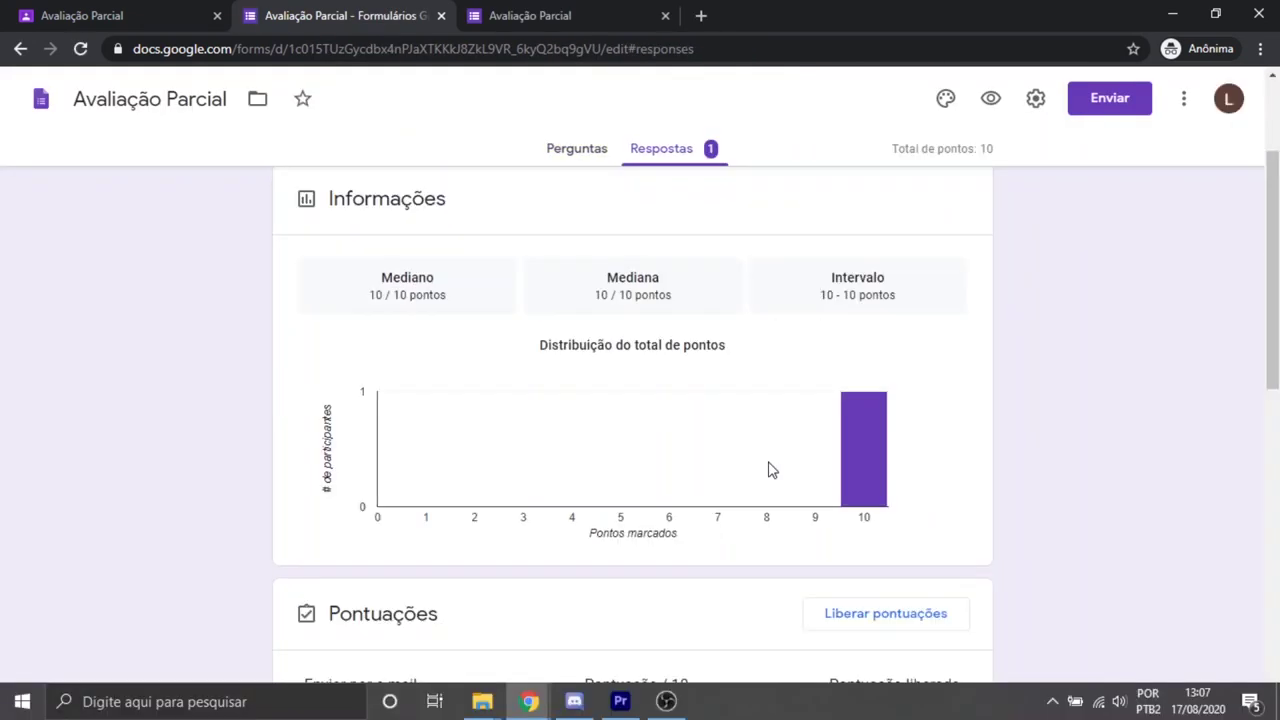
scroll(469, 380, "down", 3)
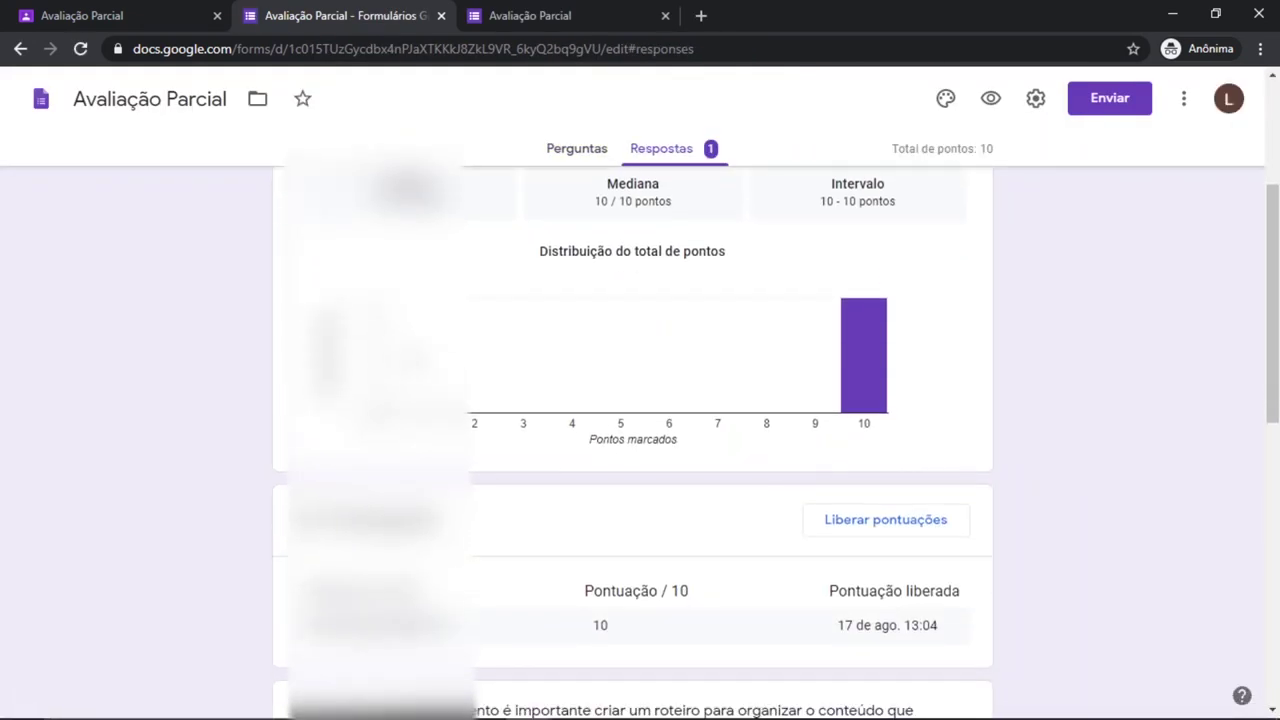
scroll(474, 377, "up", 5)
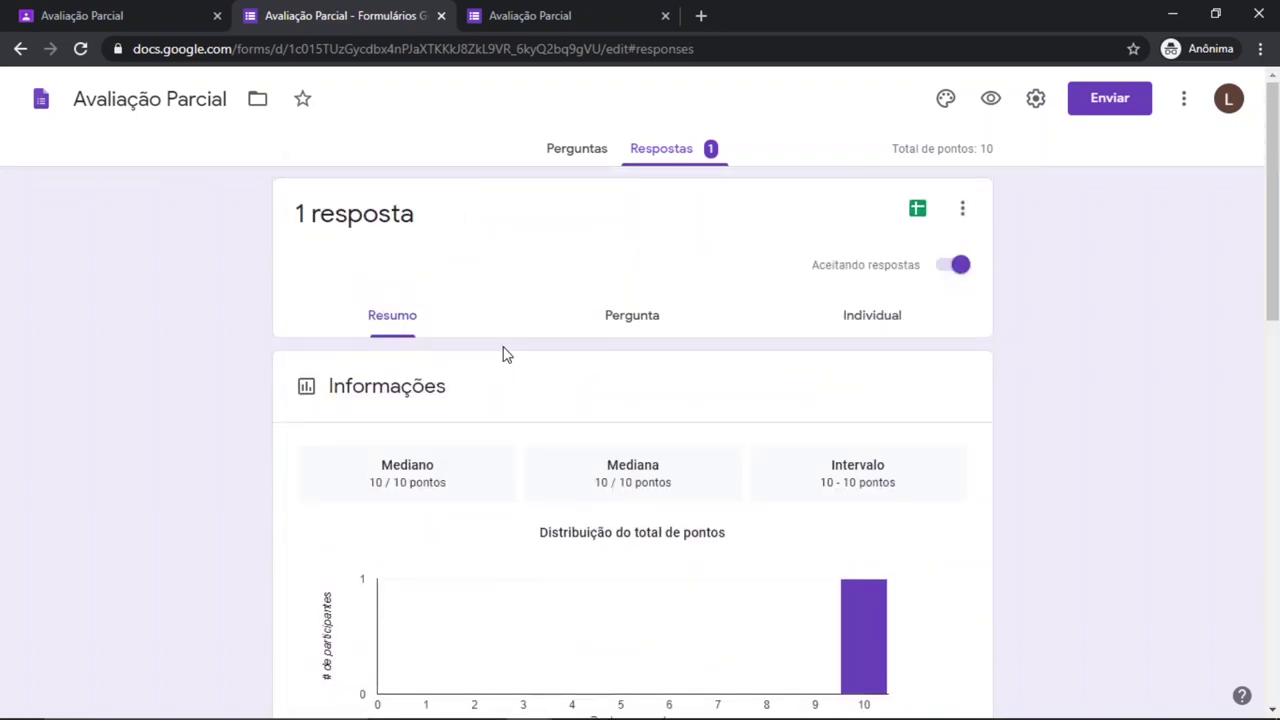
Export the form responses to a new spreadsheet named Avaliação Parcial (respostas), then close the spreadsheet and the extra form page.
left_click(918, 209)
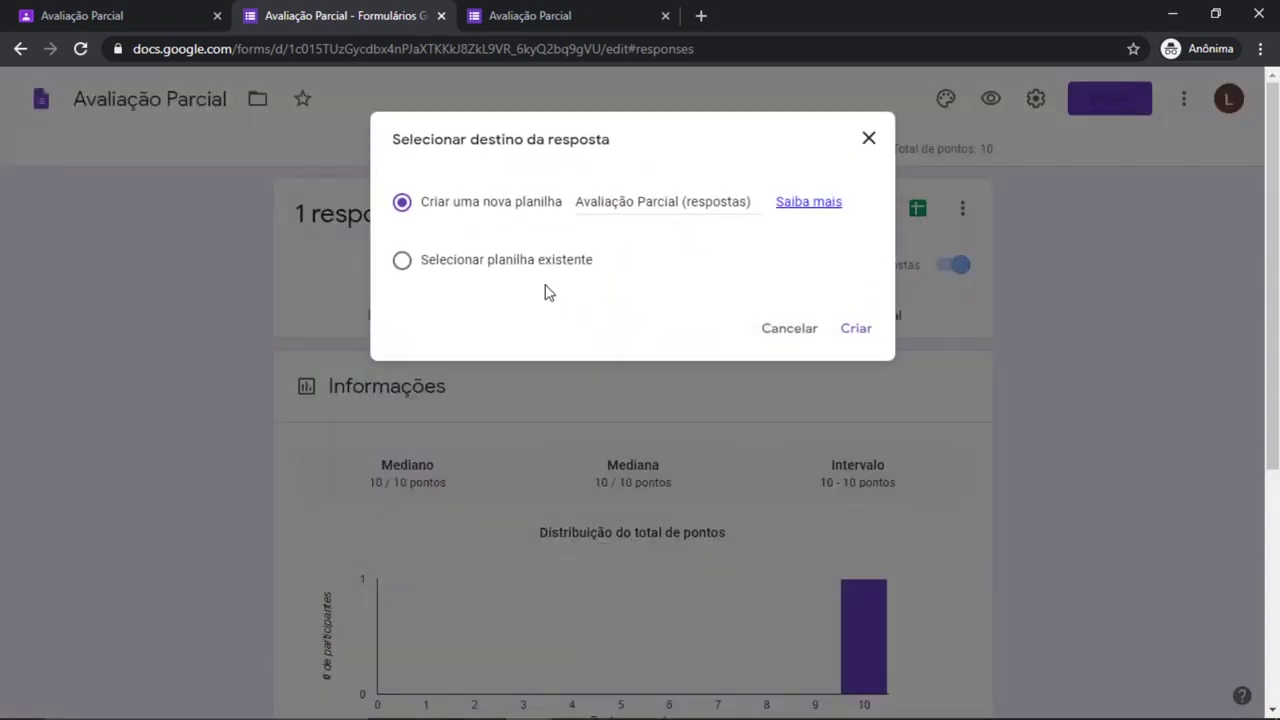
left_click(856, 328)
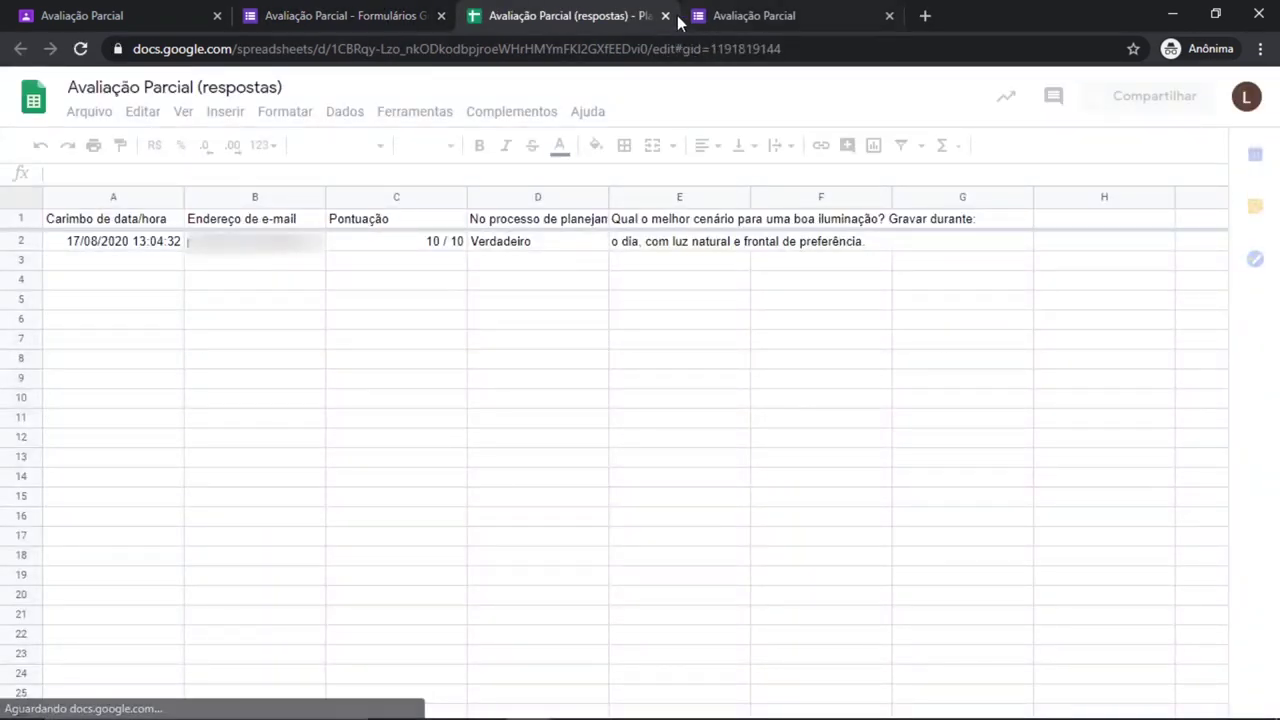
left_click(665, 16)
left_click(665, 16)
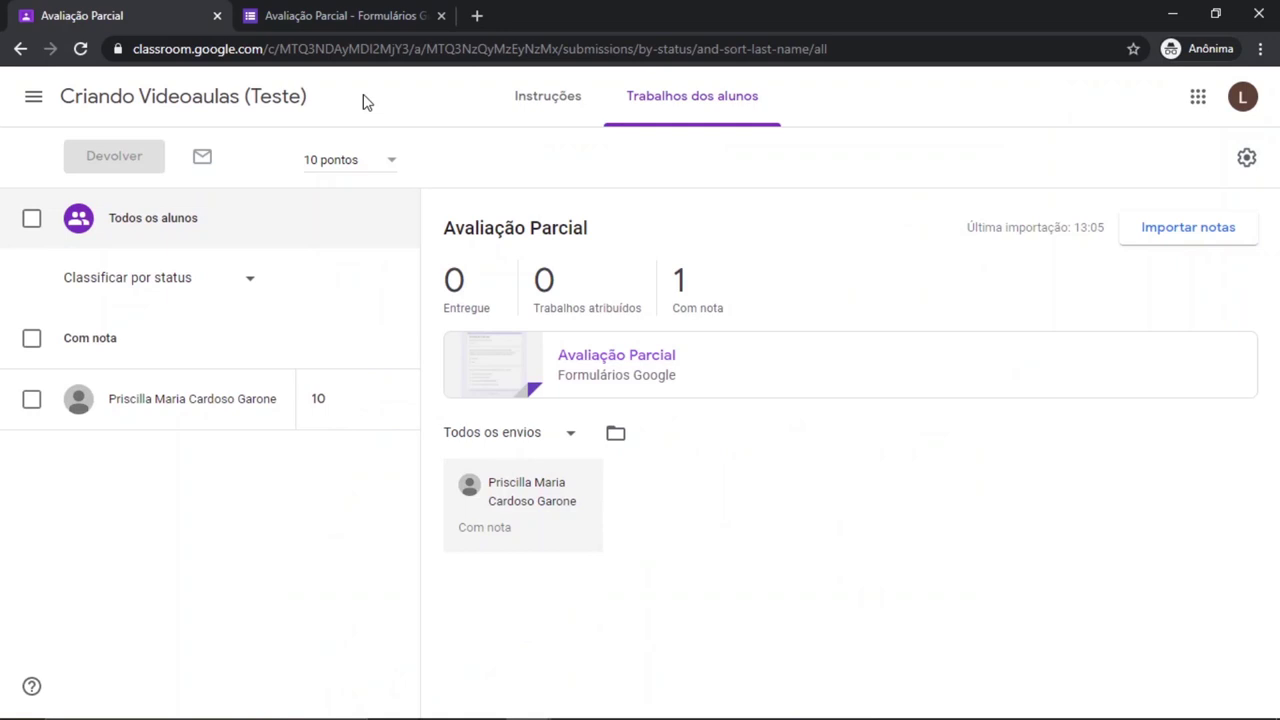
Reopen the Avaliação Parcial form from the Classroom activity in edit mode and select the question about planning a script.
left_click(545, 340)
left_click(665, 16)
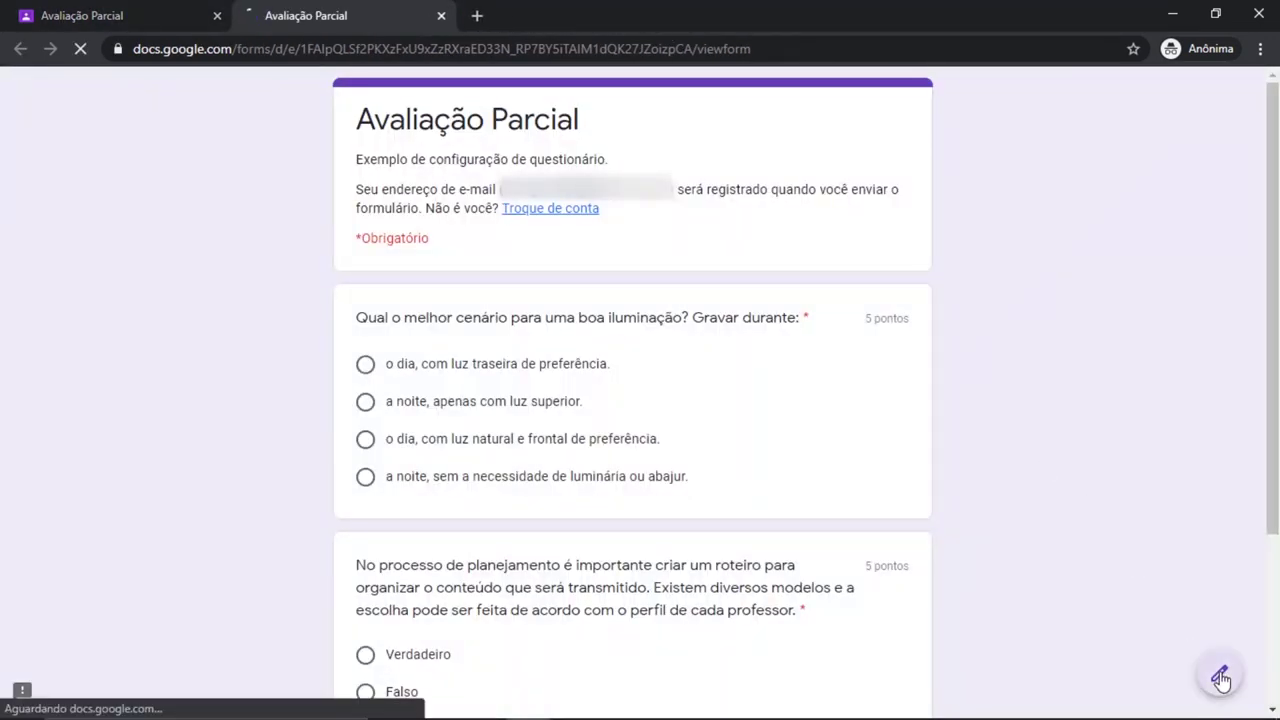
left_click(1219, 673)
scroll(491, 406, "down", 1)
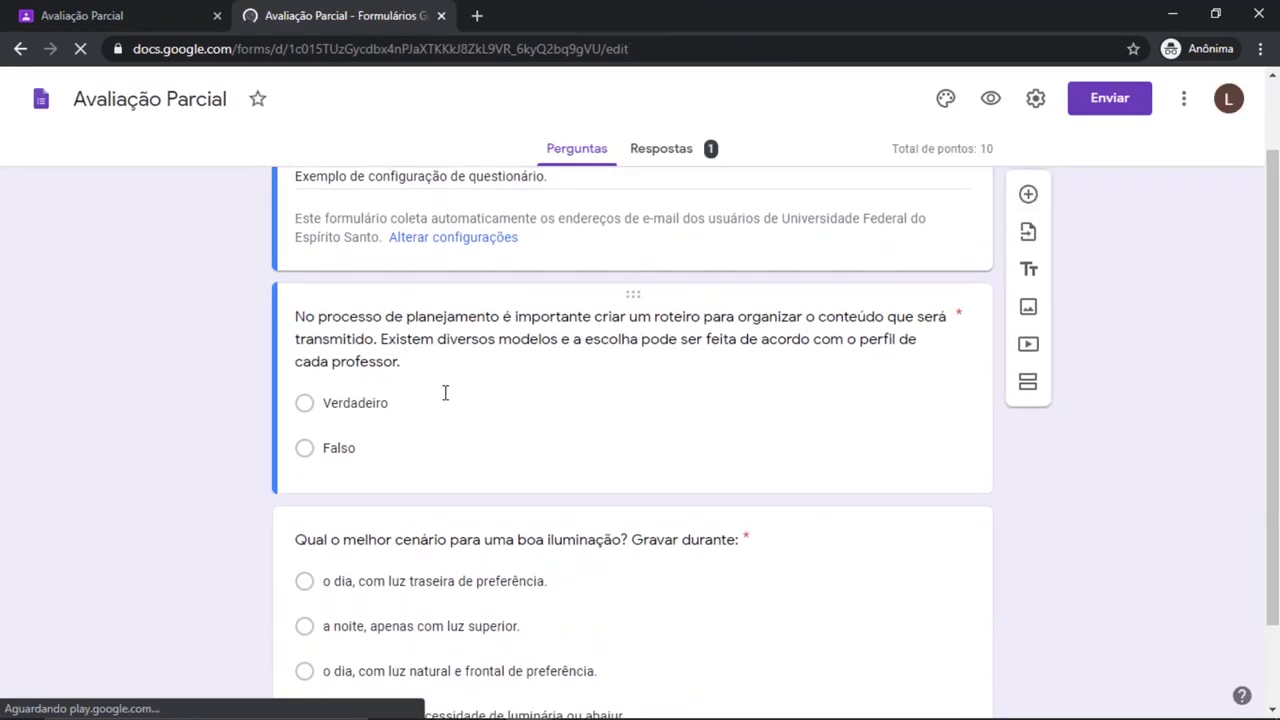
scroll(857, 443, "up", 1)
left_click(858, 448)
left_click(1185, 360)
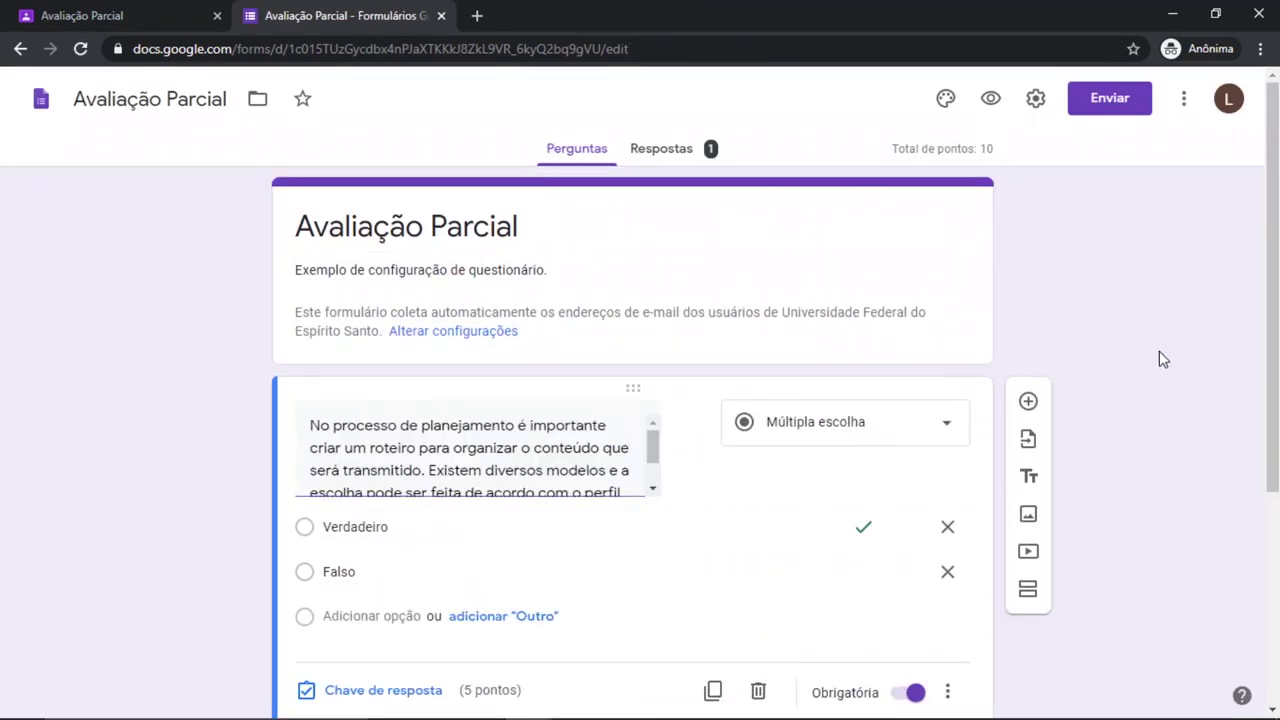
Review the form's response summary and released scores, and return to its questions.
left_click(709, 150)
scroll(1025, 347, "down", 10)
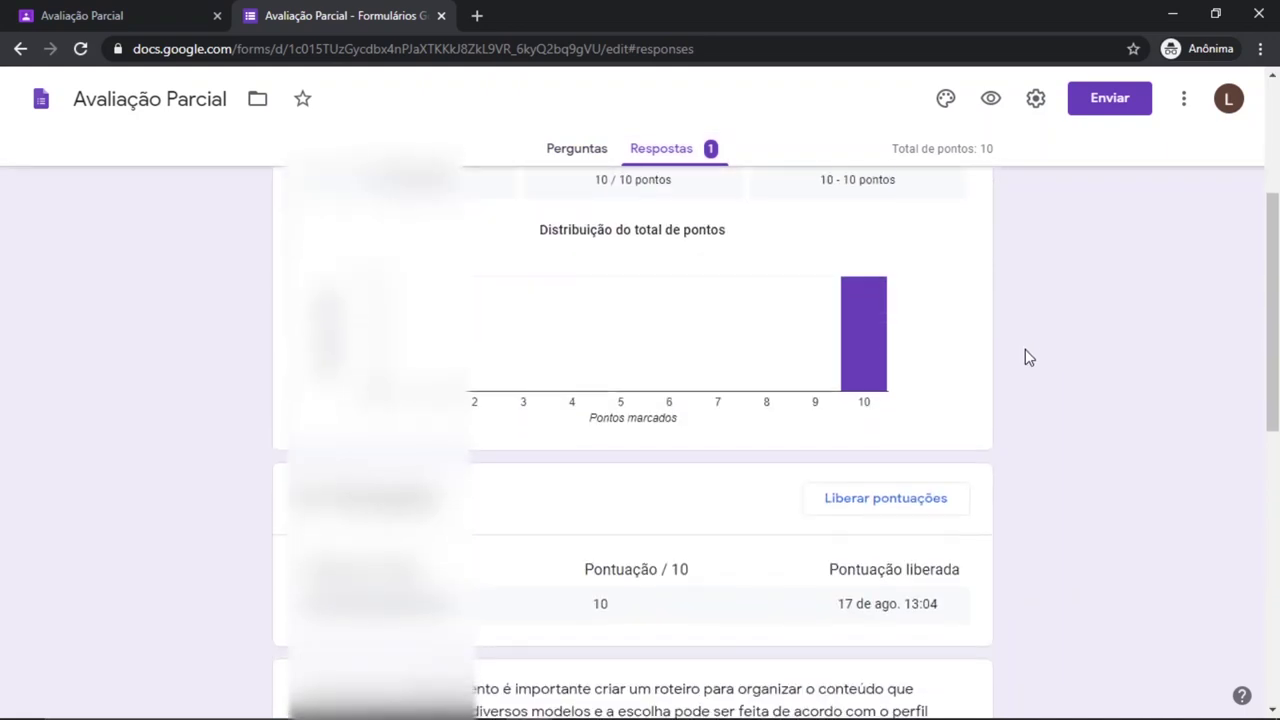
scroll(1027, 362, "up", 10)
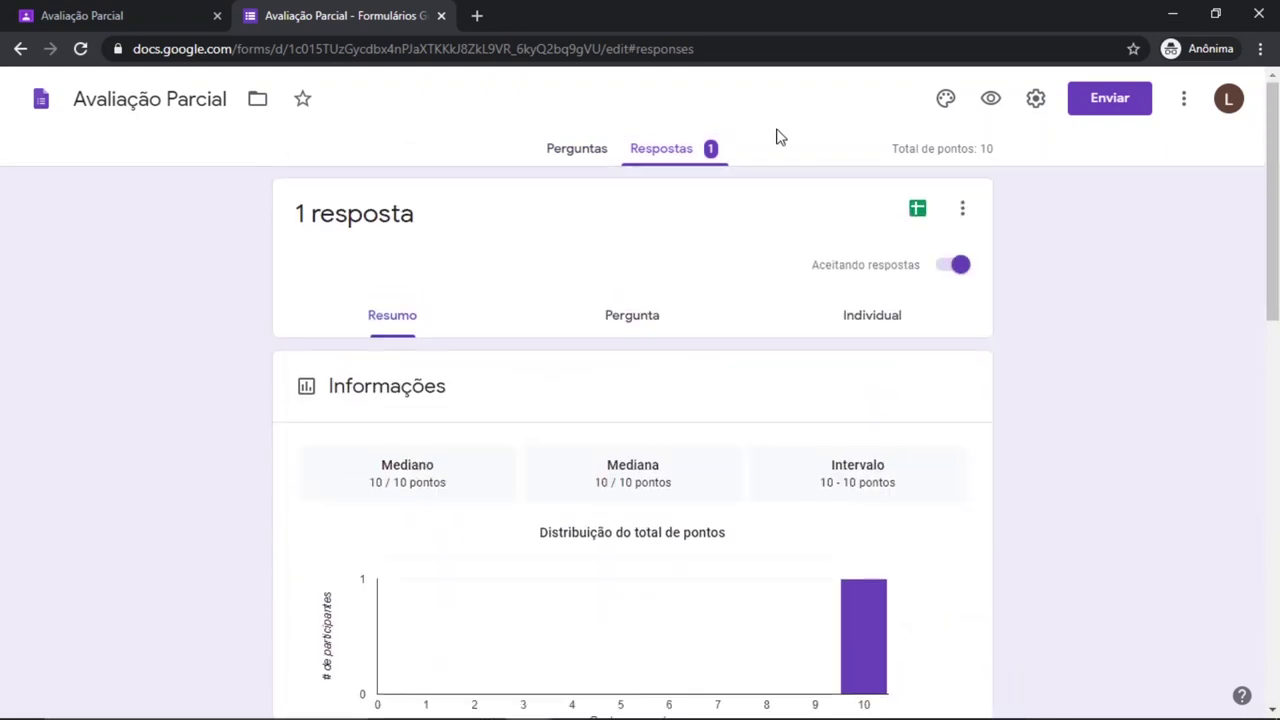
left_click(583, 148)
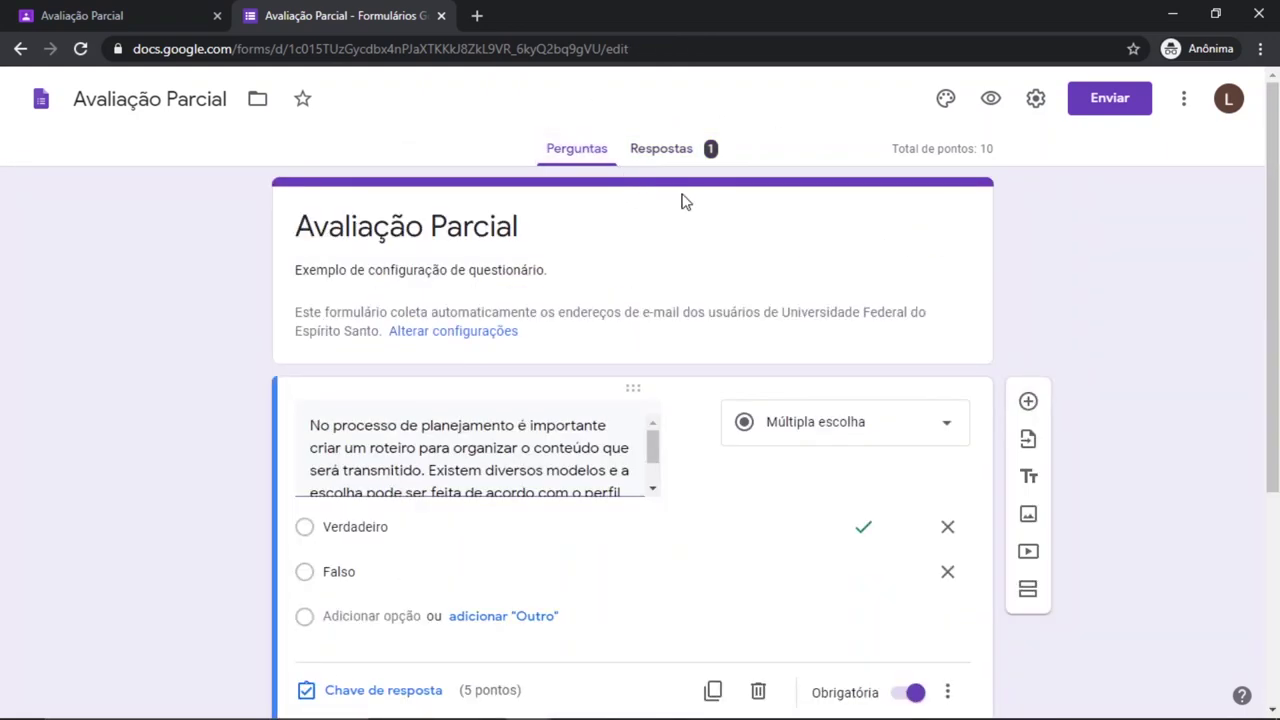